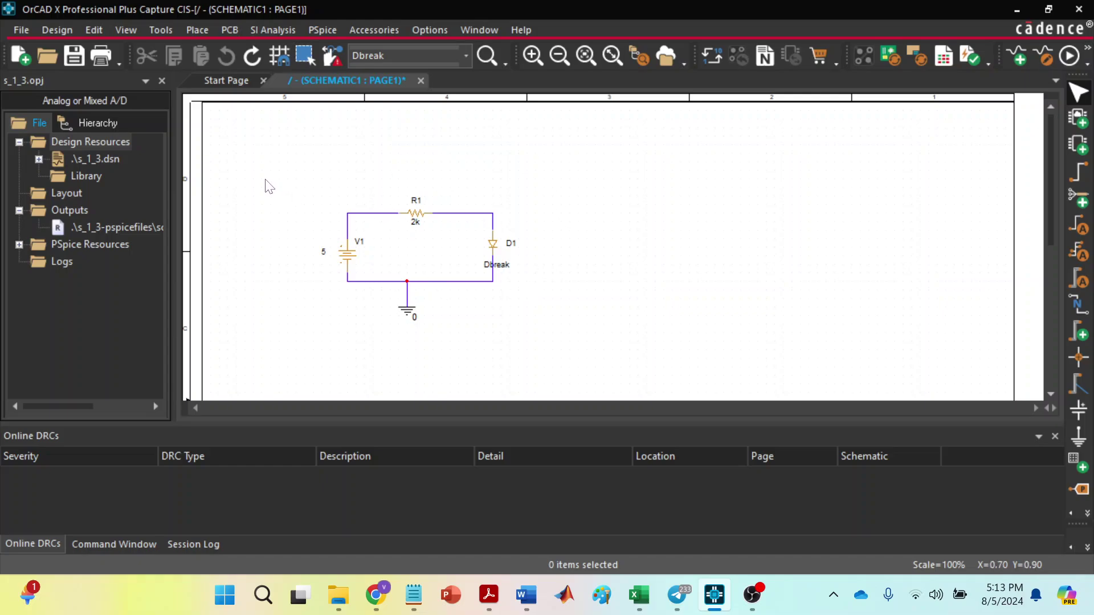
# Step: Delete the entire existing circuit from the schematic page
pyautogui.moveTo(266, 183); pyautogui.dragTo(571, 365)
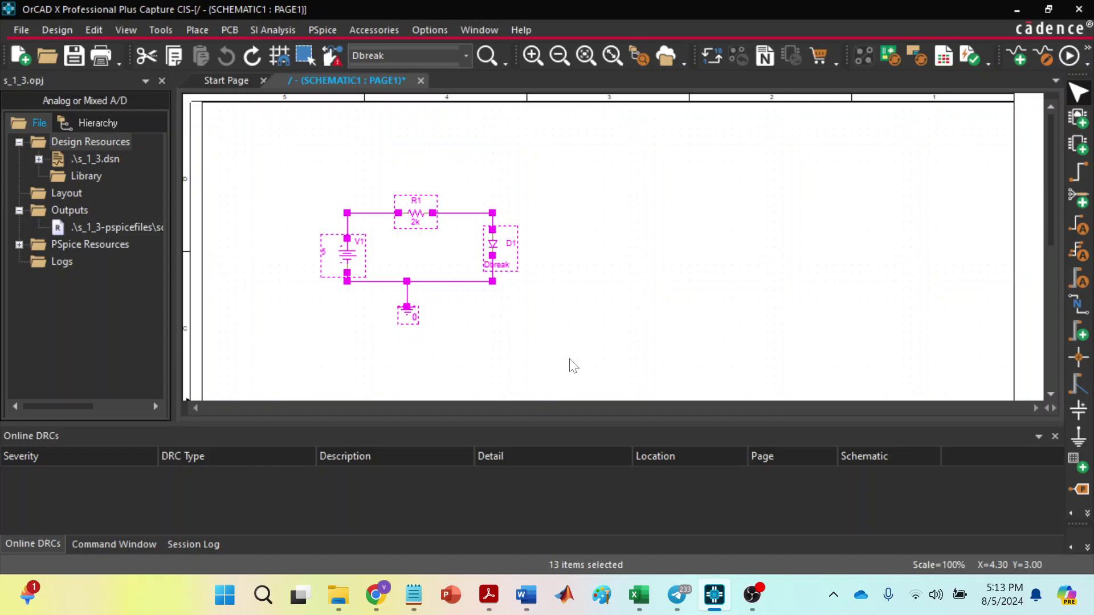
pyautogui.press('Delete')
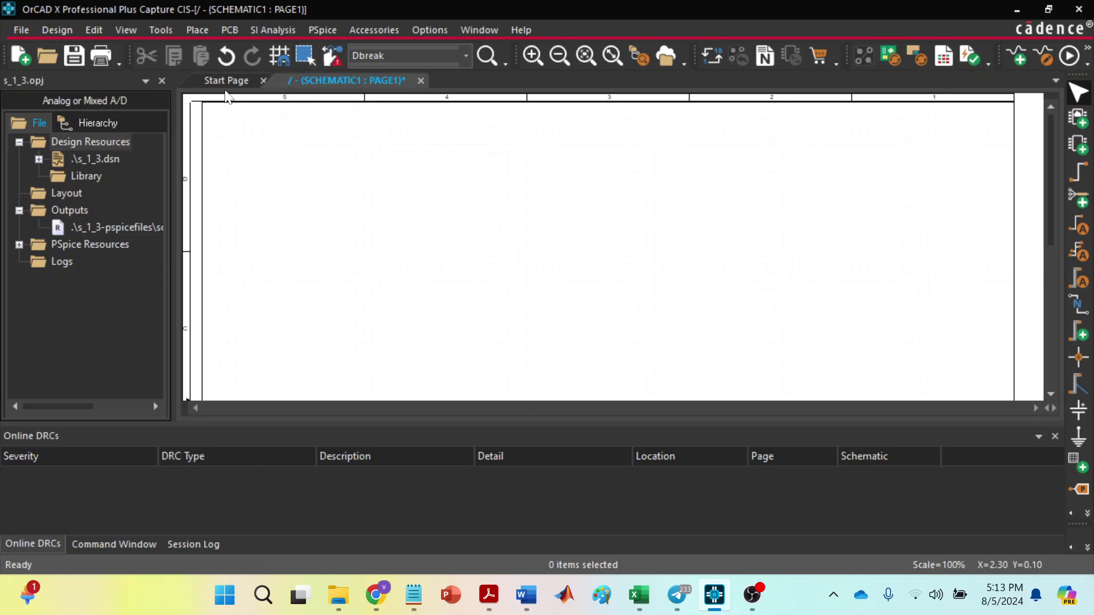
# Step: Place a PSpice DC voltage source (VDC) in the left half of the empty schematic page
pyautogui.click(197, 33)
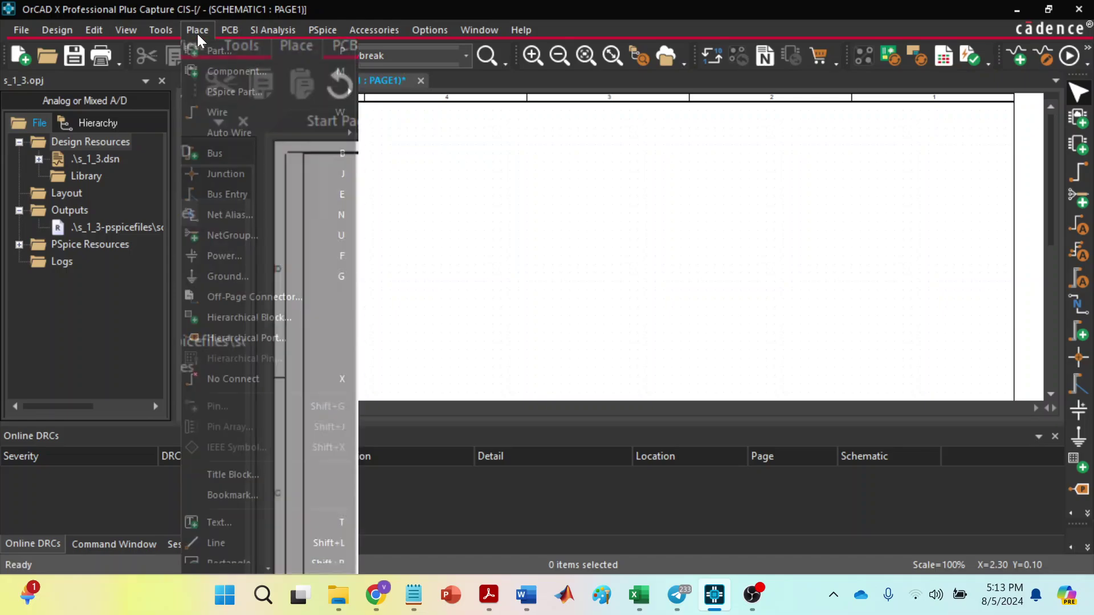
pyautogui.moveTo(225, 91)
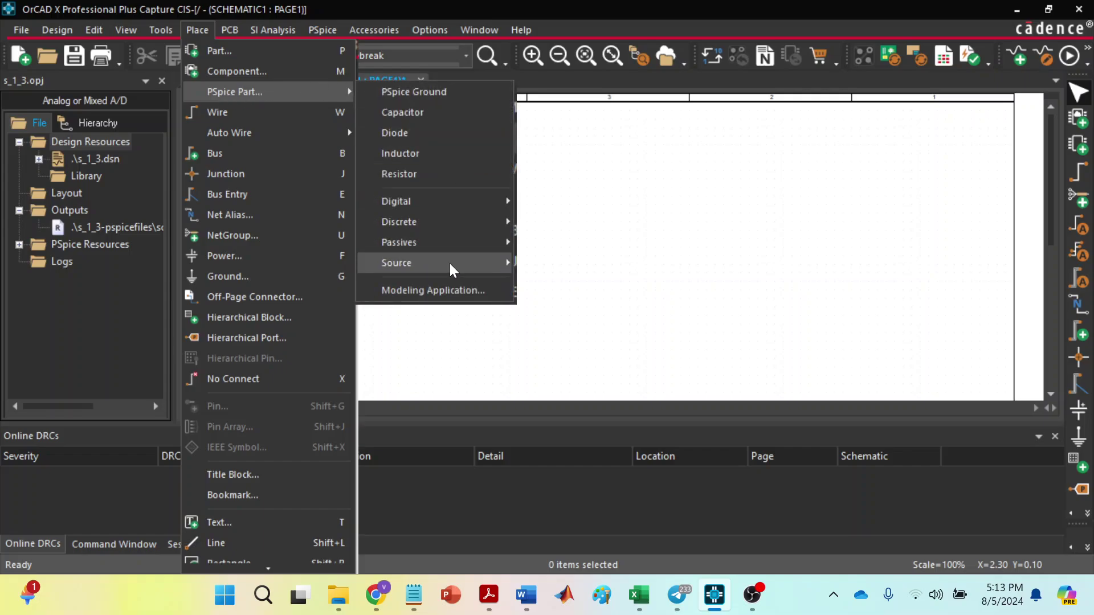
pyautogui.moveTo(449, 266)
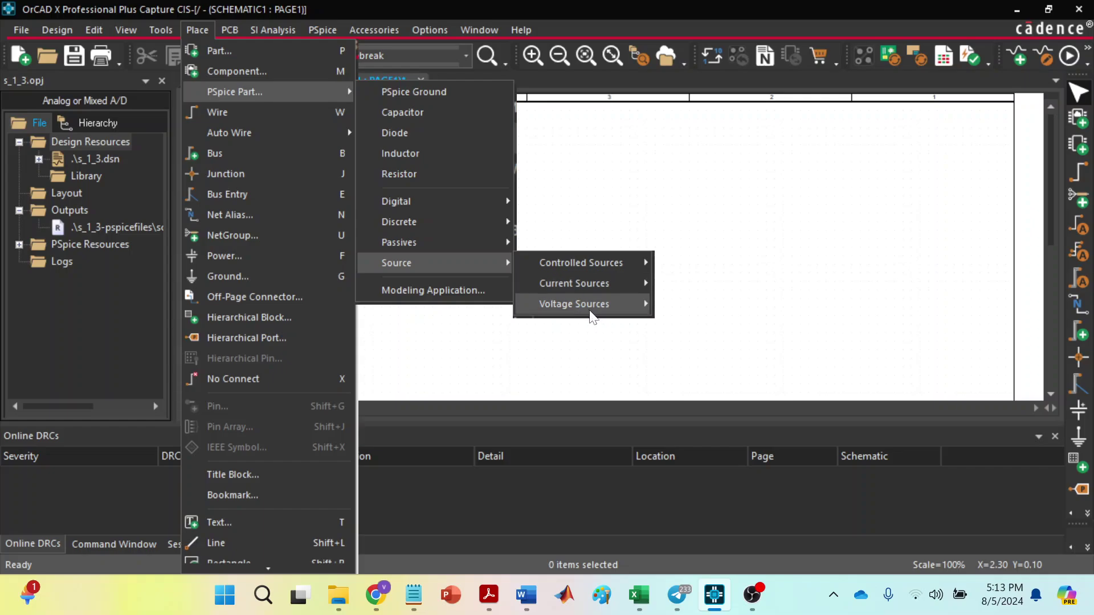
pyautogui.moveTo(591, 314)
pyautogui.click(708, 326)
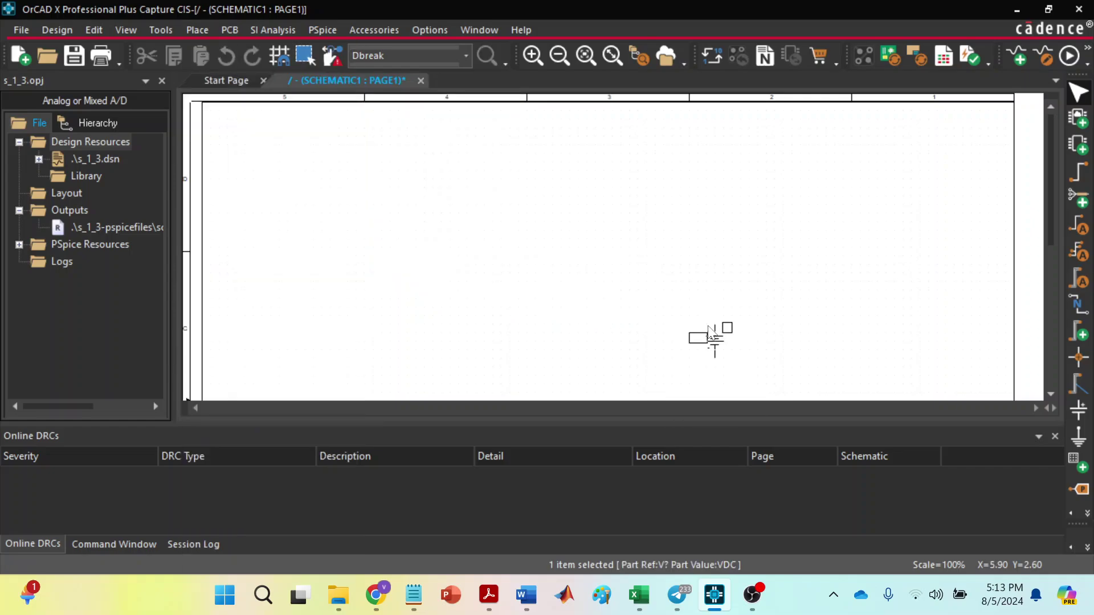
pyautogui.click(373, 265)
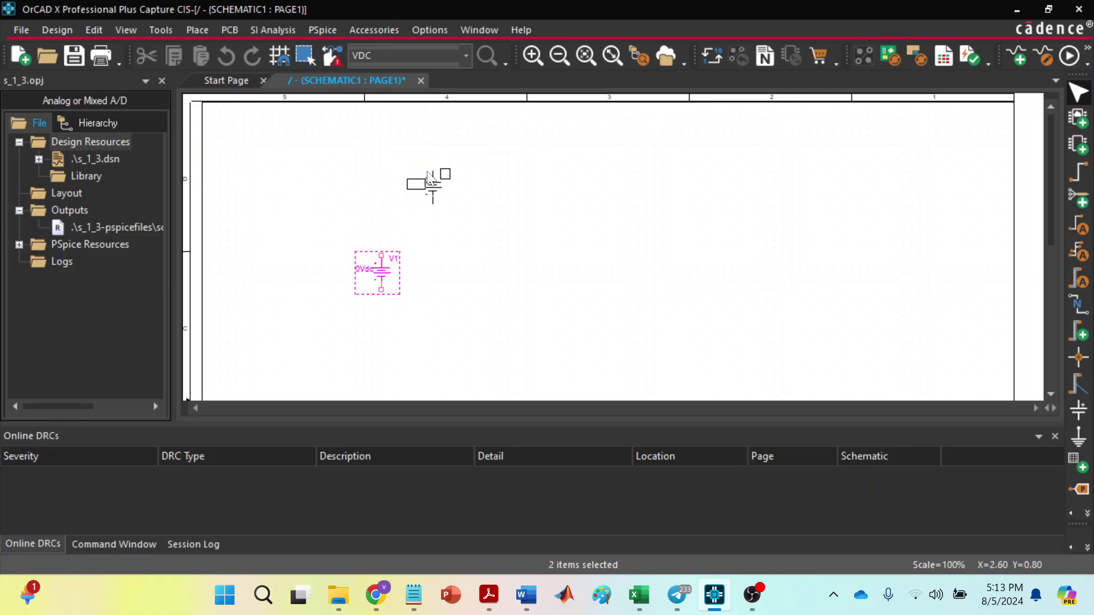
# Step: Place a PSpice resistor above and to the right of the voltage source, and a Dbreak diode to the resistor's lower right
pyautogui.click(190, 26)
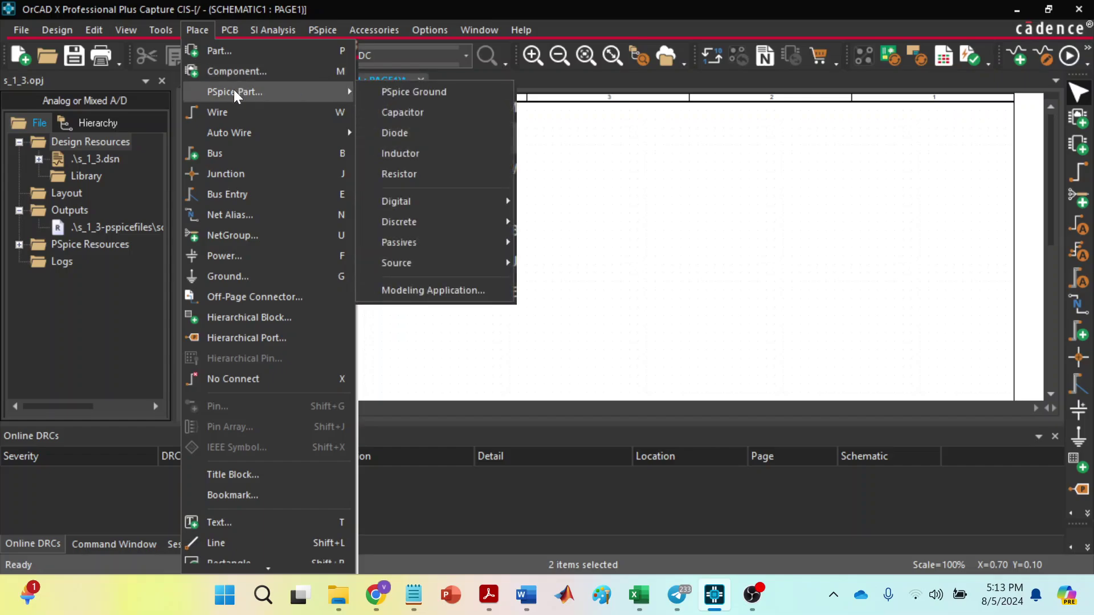
pyautogui.click(404, 176)
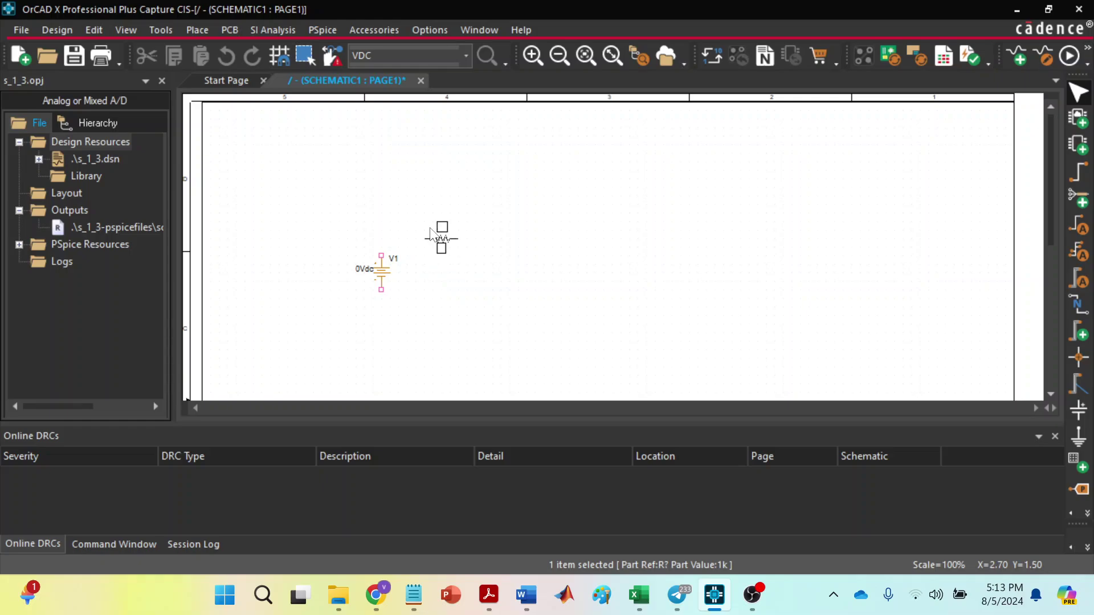
pyautogui.click(444, 212)
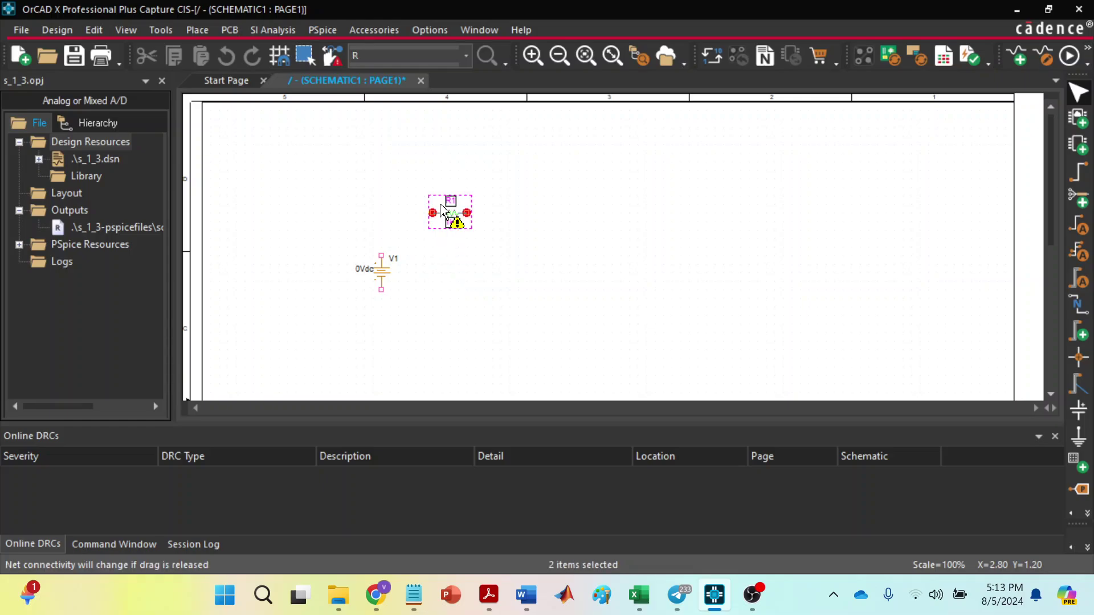
pyautogui.click(197, 29)
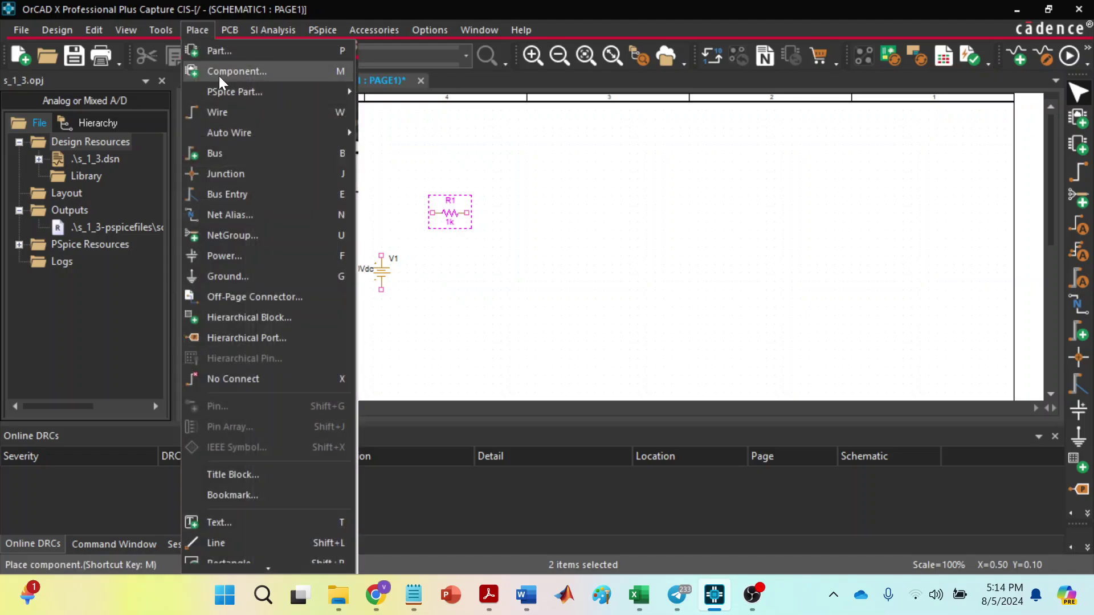
pyautogui.moveTo(228, 93)
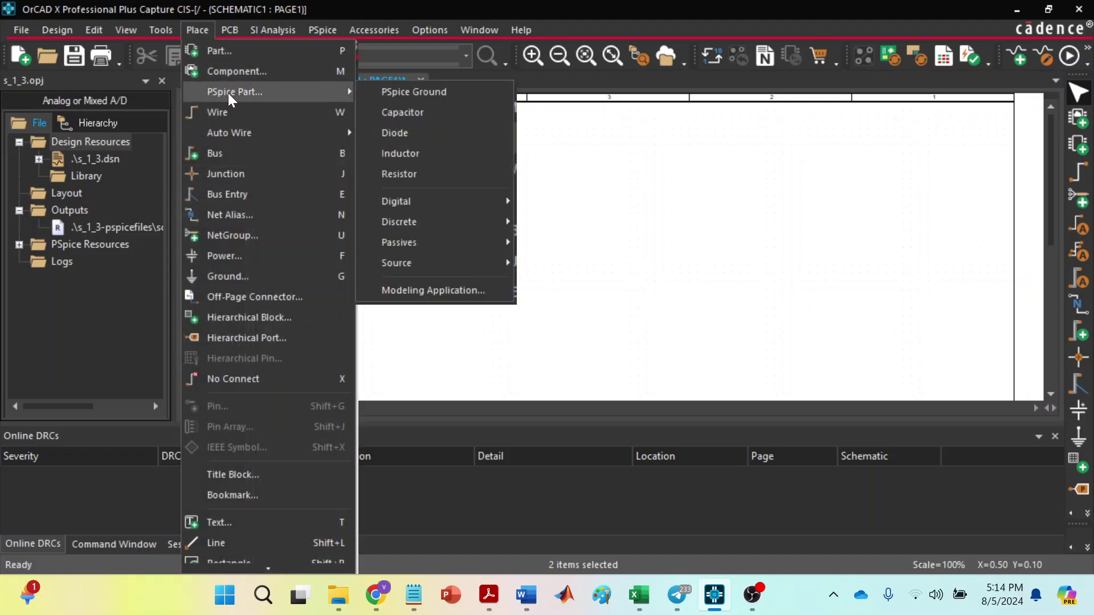
pyautogui.click(401, 135)
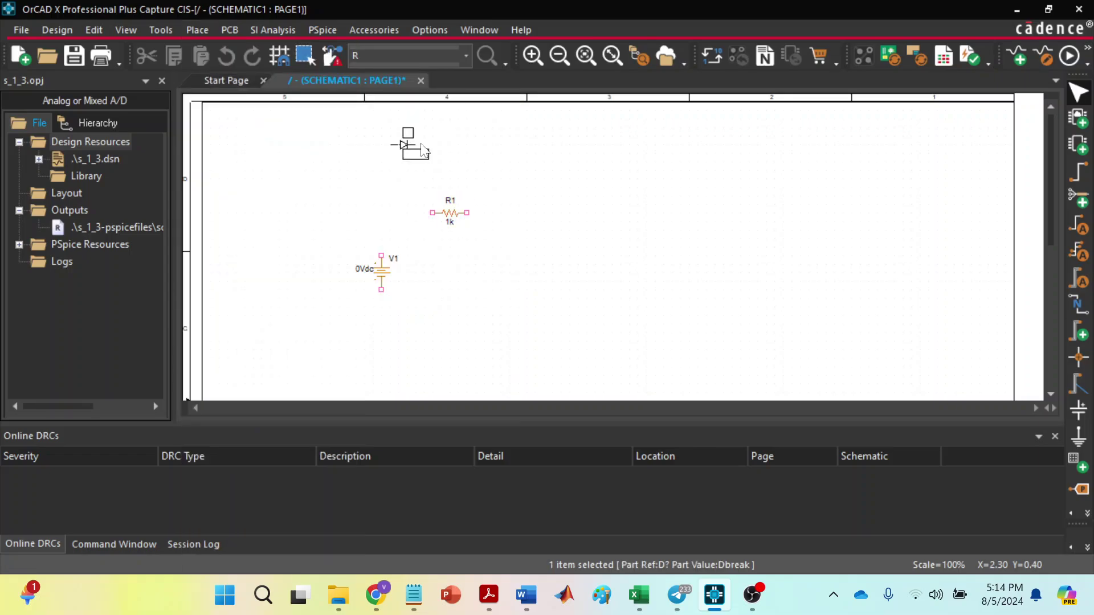
pyautogui.click(546, 262)
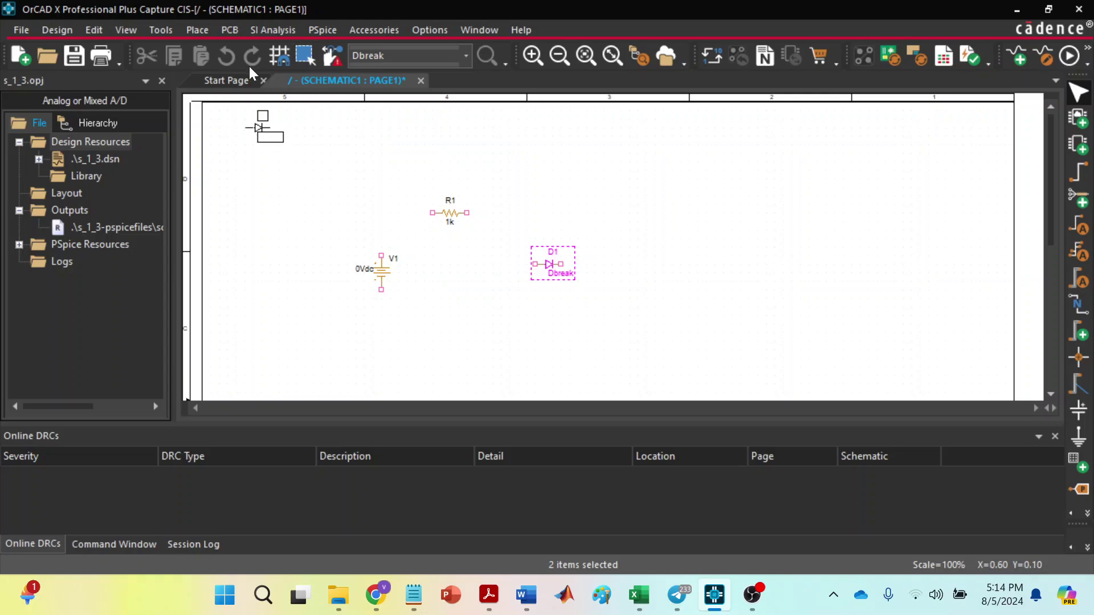
# Step: Place a PSpice ground symbol below the resistor, between the voltage source and the diode, and finish placing
pyautogui.click(196, 30)
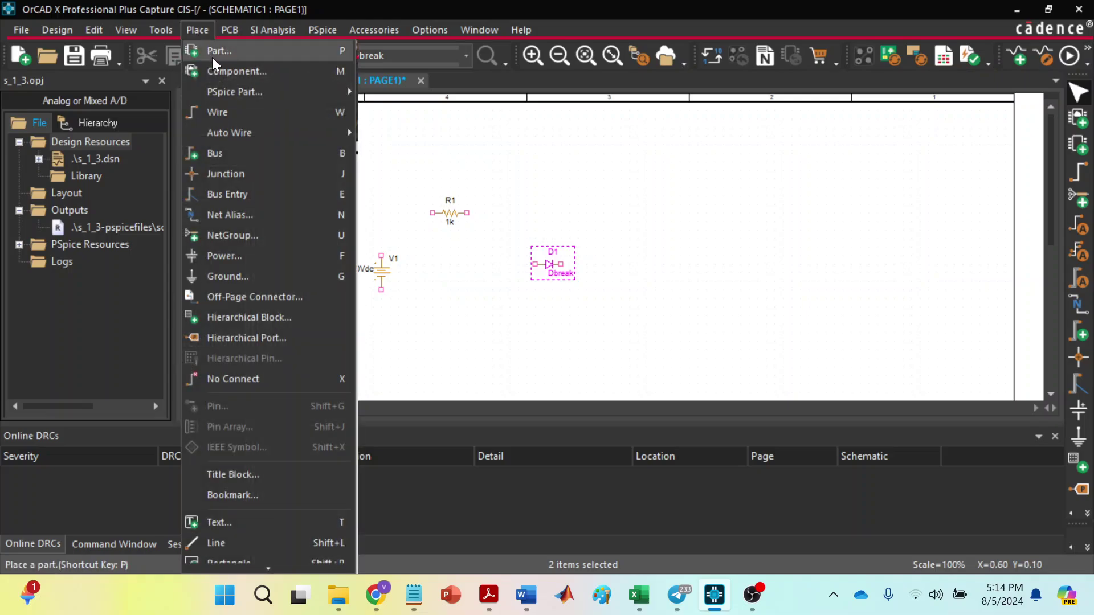
pyautogui.moveTo(218, 88)
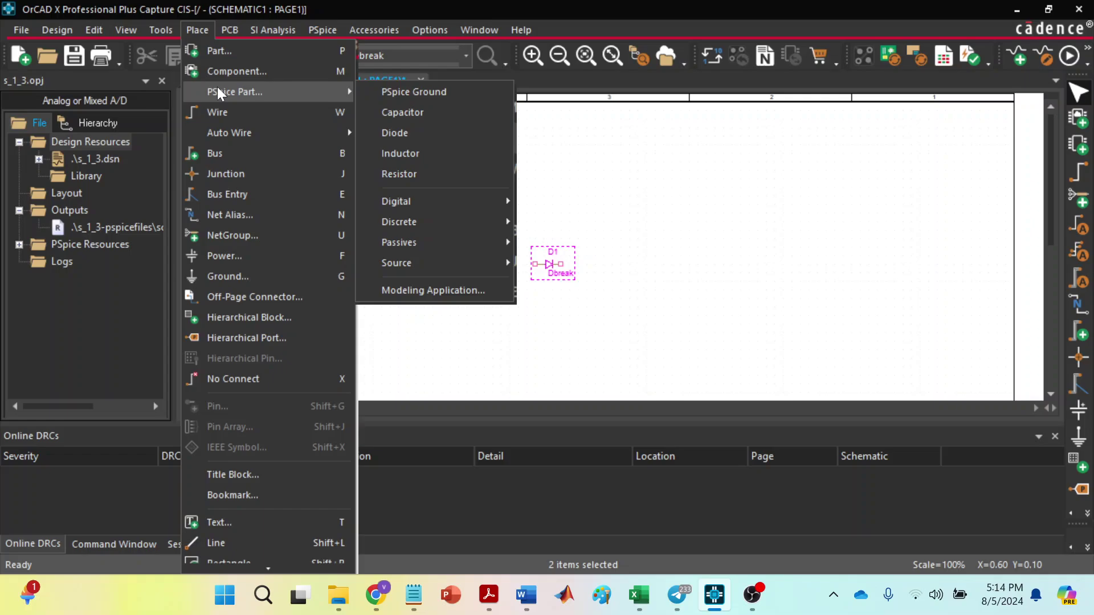
pyautogui.click(397, 92)
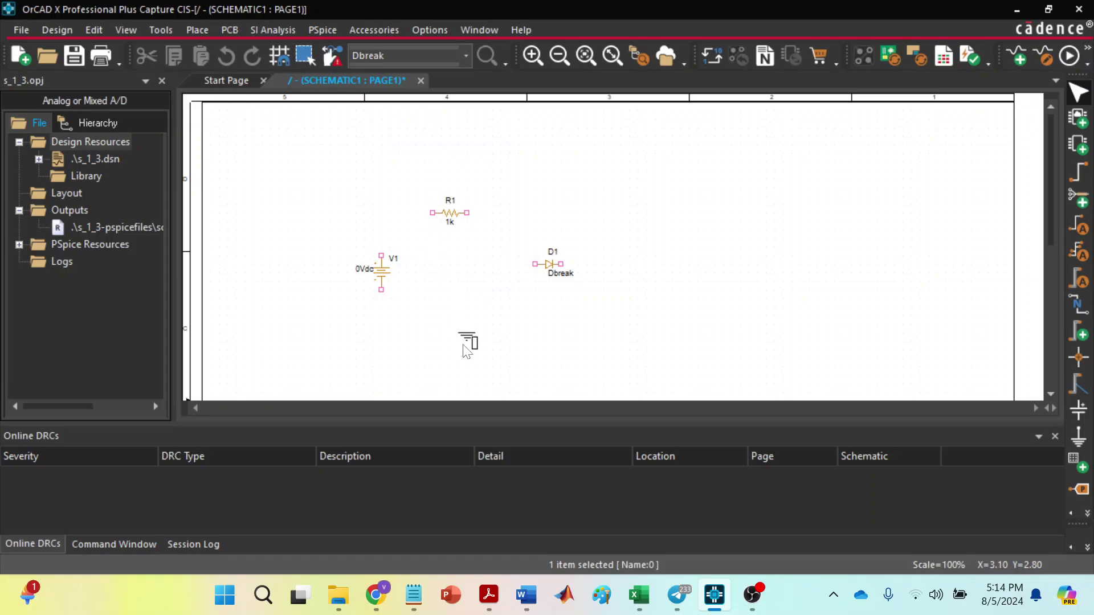
pyautogui.click(468, 351)
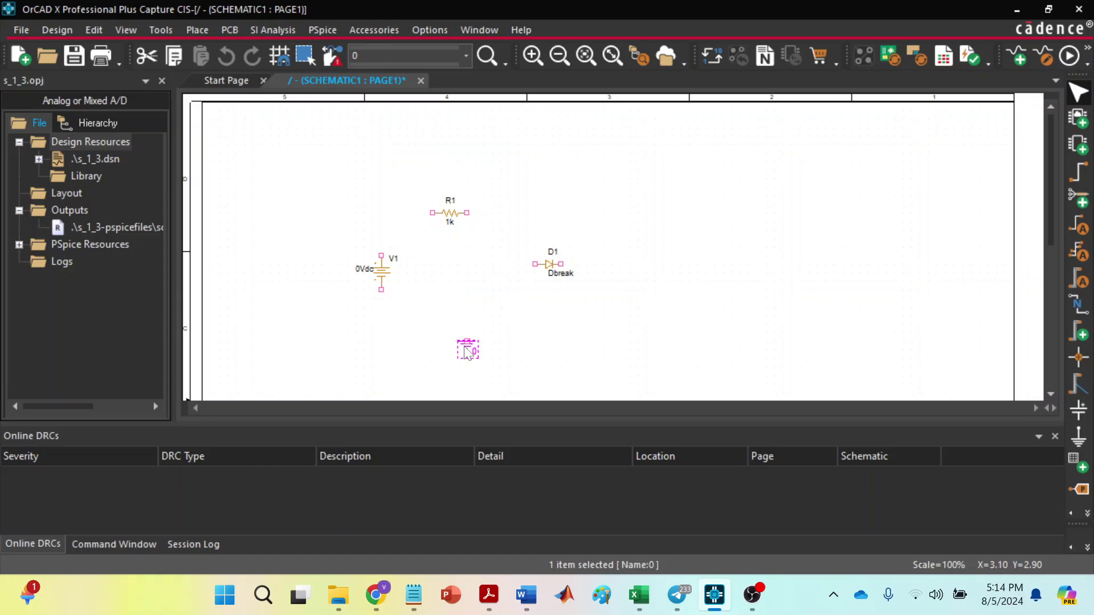
pyautogui.press('Escape')
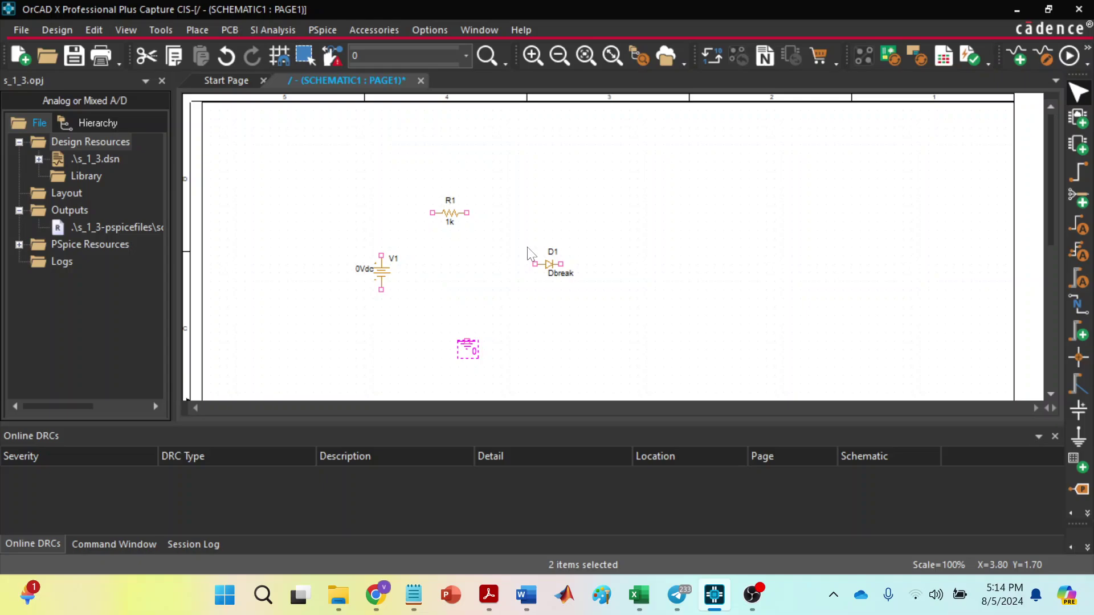
# Step: Shift the resistor right to centre it between source and diode, and rotate the diode vertical with its cathode down, level with the source
pyautogui.click(467, 213)
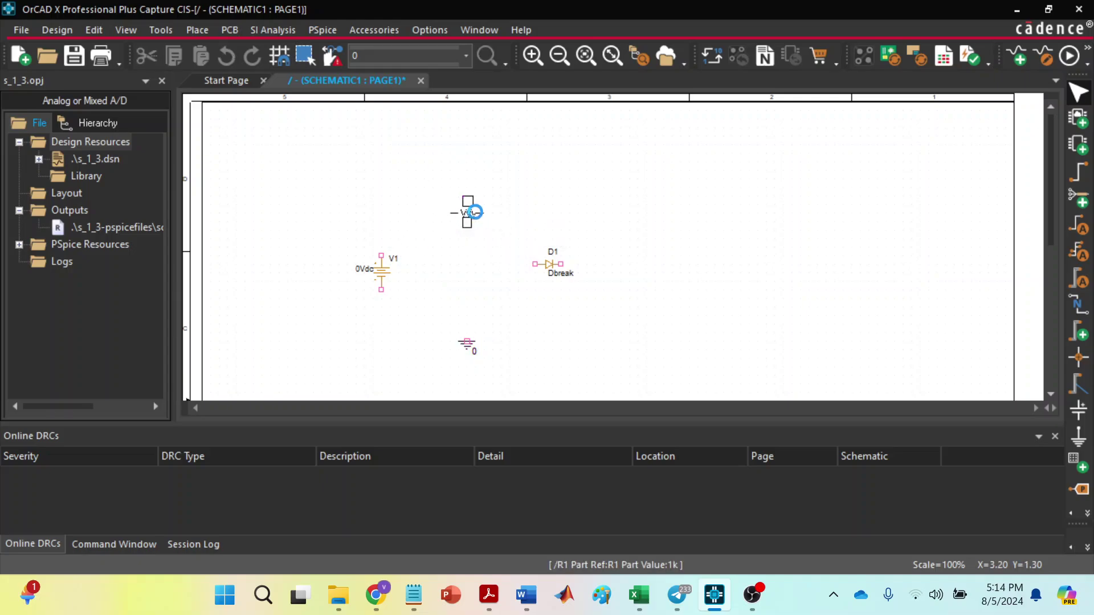
pyautogui.click(549, 267)
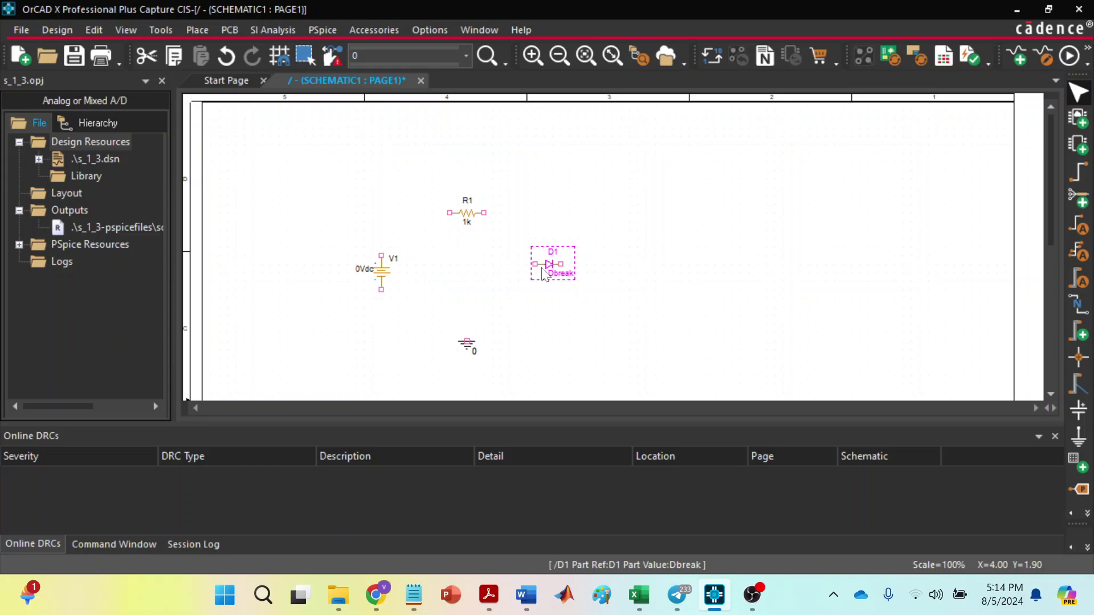
pyautogui.press('h')
pyautogui.press('r')
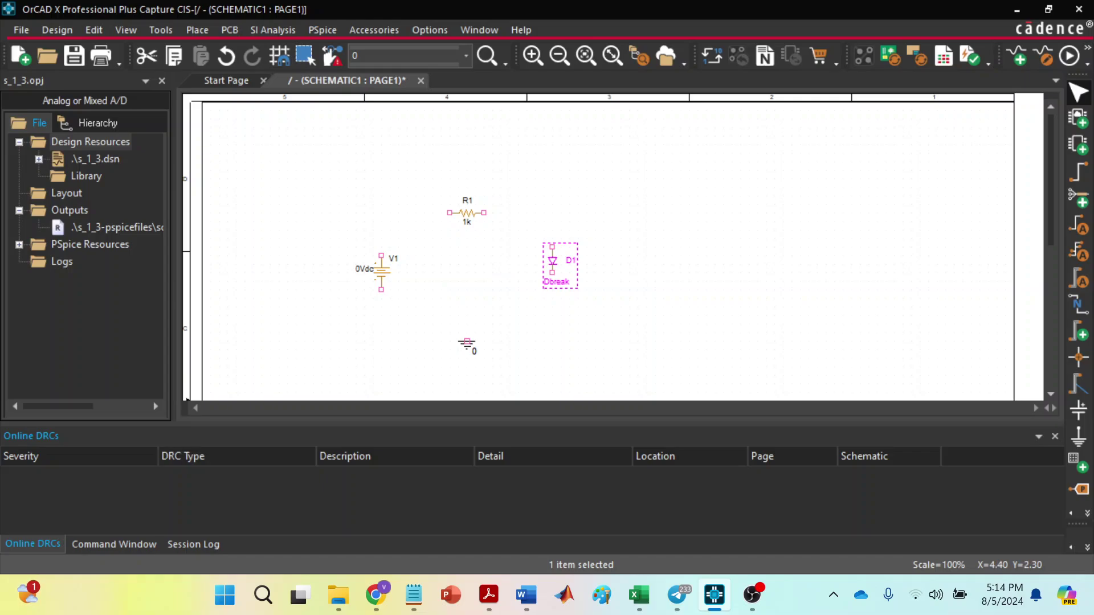
pyautogui.moveTo(551, 259); pyautogui.dragTo(552, 268)
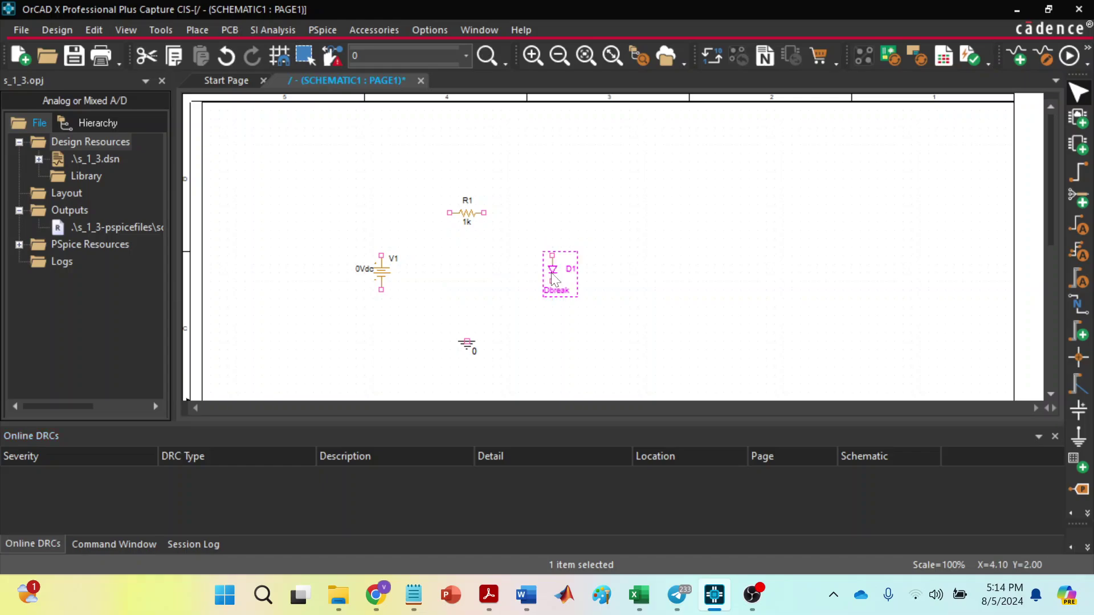
pyautogui.click(449, 315)
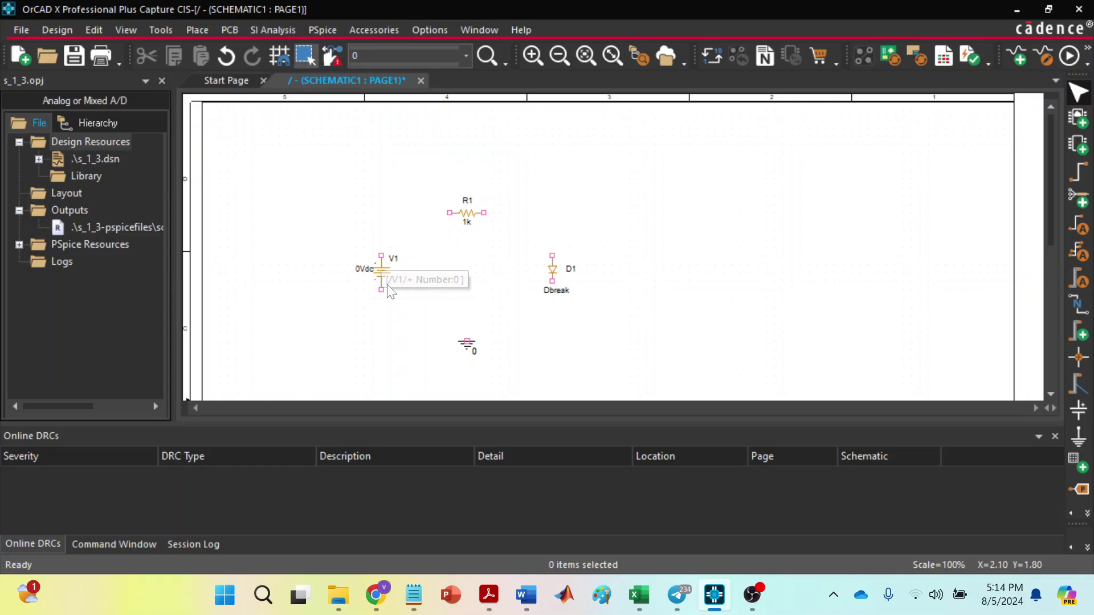
# Step: Wire the voltage source's positive terminal to the resistor's left pin, and the resistor's right pin to the diode's anode
pyautogui.click(196, 31)
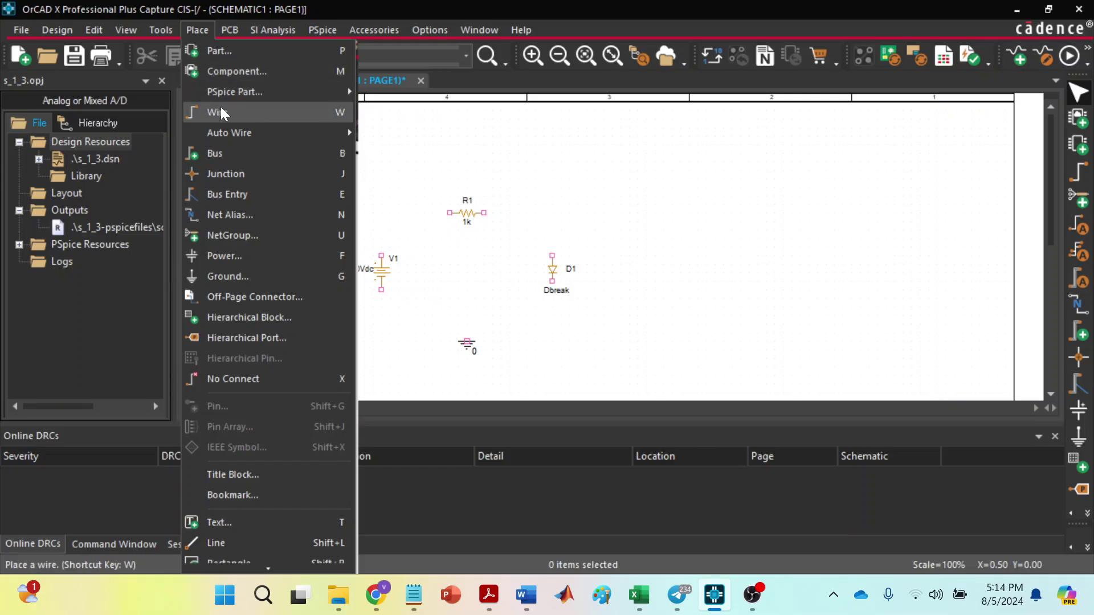
pyautogui.click(328, 112)
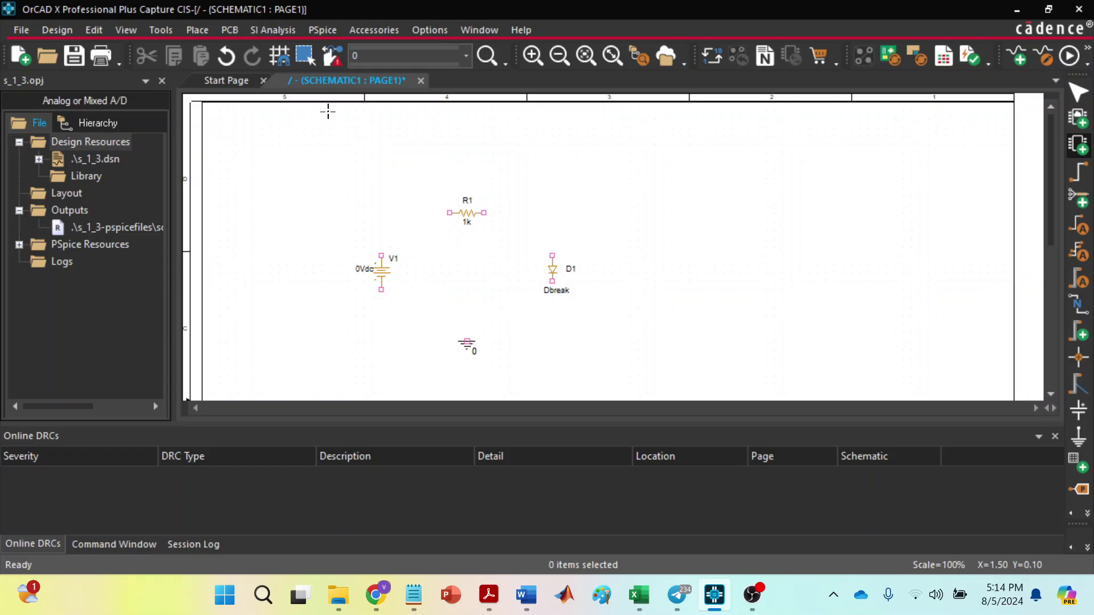
pyautogui.click(381, 255)
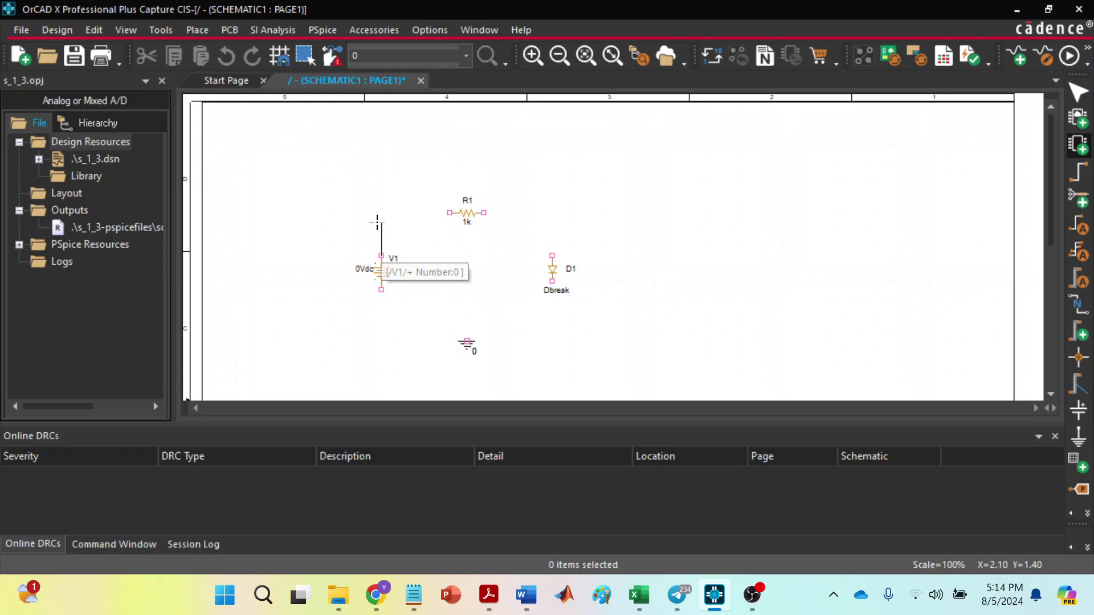
pyautogui.click(450, 213)
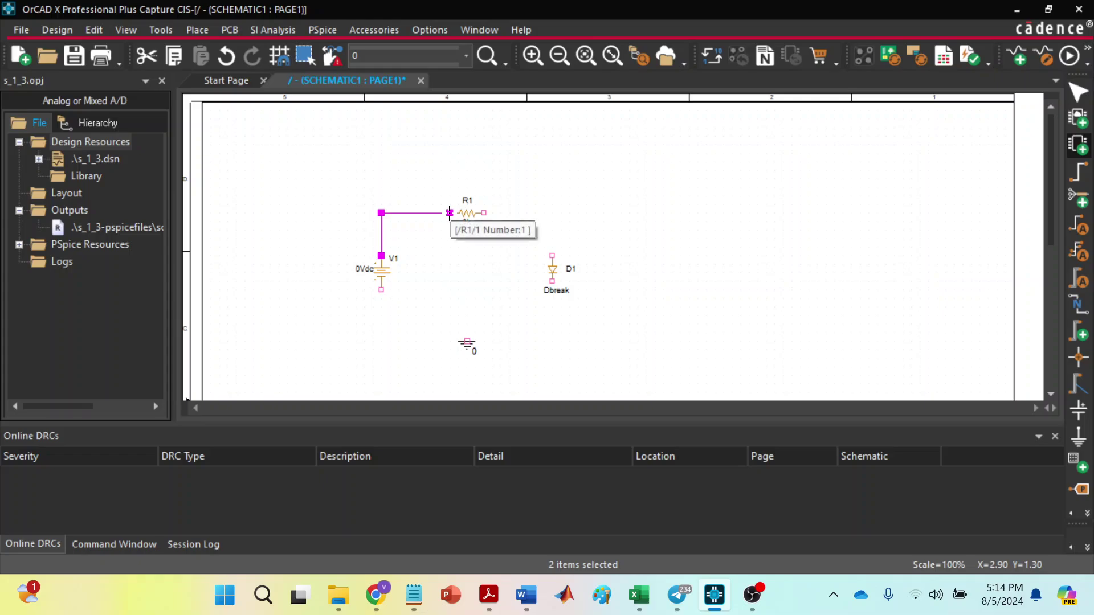
pyautogui.press('Escape')
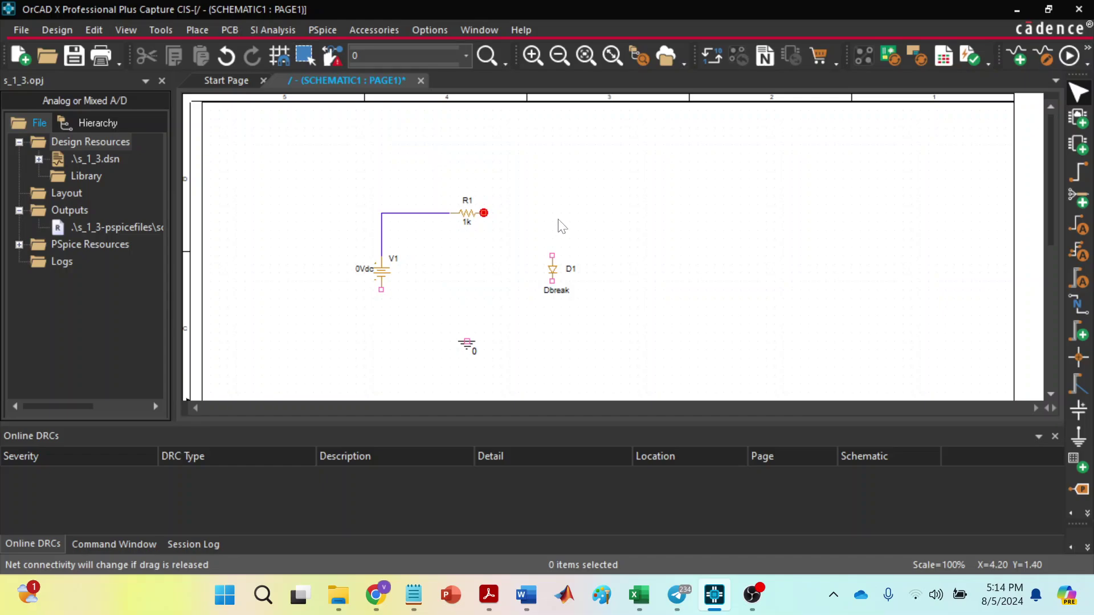
pyautogui.press('p')
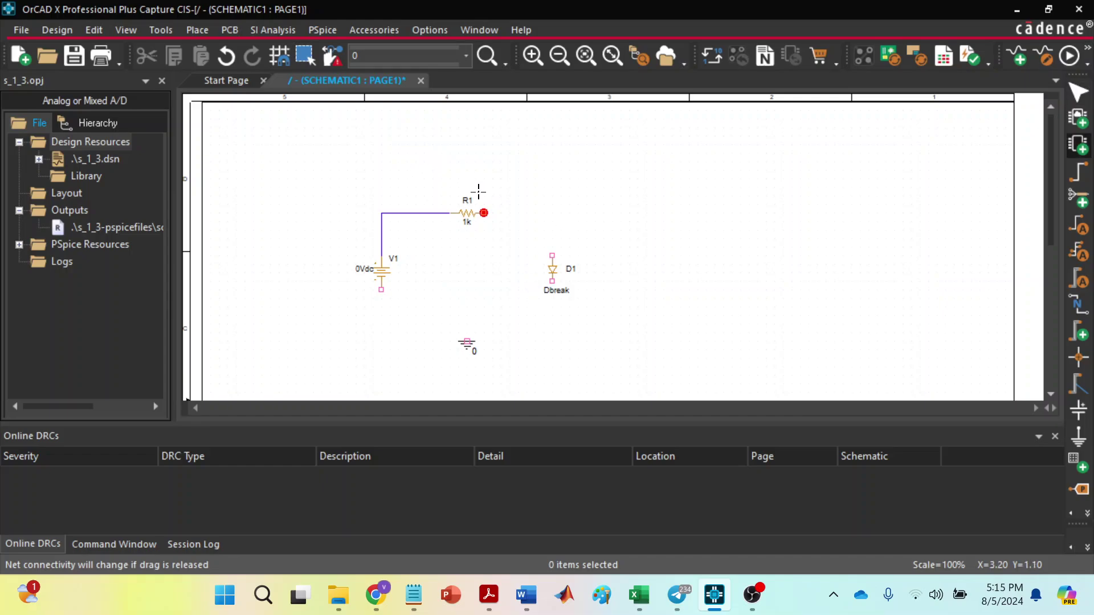
pyautogui.moveTo(481, 214)
pyautogui.mouseDown()
pyautogui.moveTo(574, 212)
pyautogui.moveTo(551, 256)
pyautogui.mouseUp()
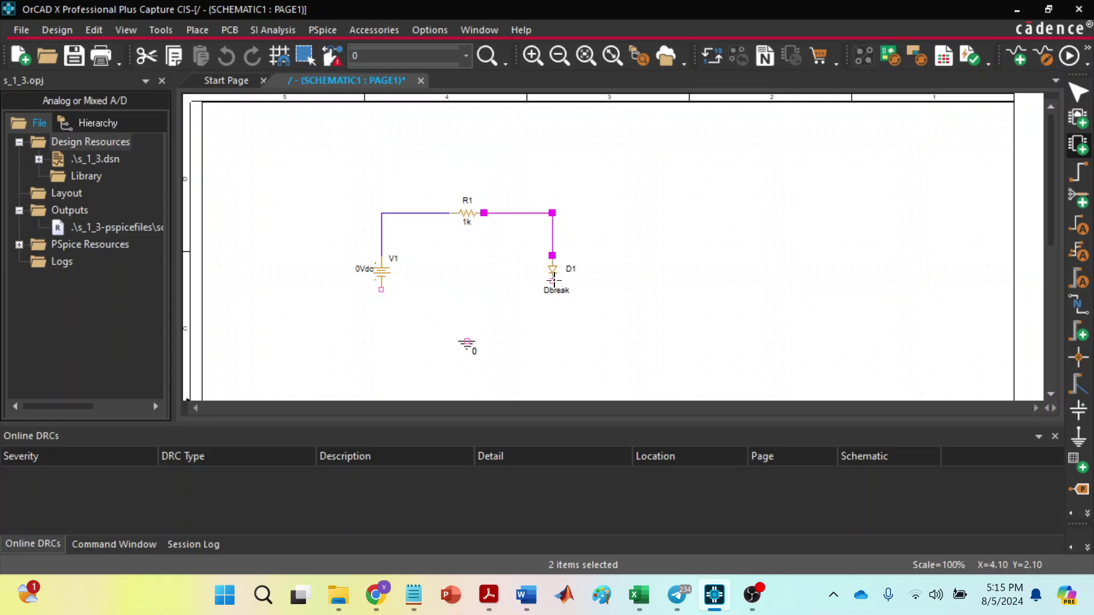
# Step: Wire the diode's cathode down, across above the ground symbol and up to the voltage source's negative terminal
pyautogui.moveTo(553, 281); pyautogui.dragTo(378, 323)
pyautogui.click(378, 323)
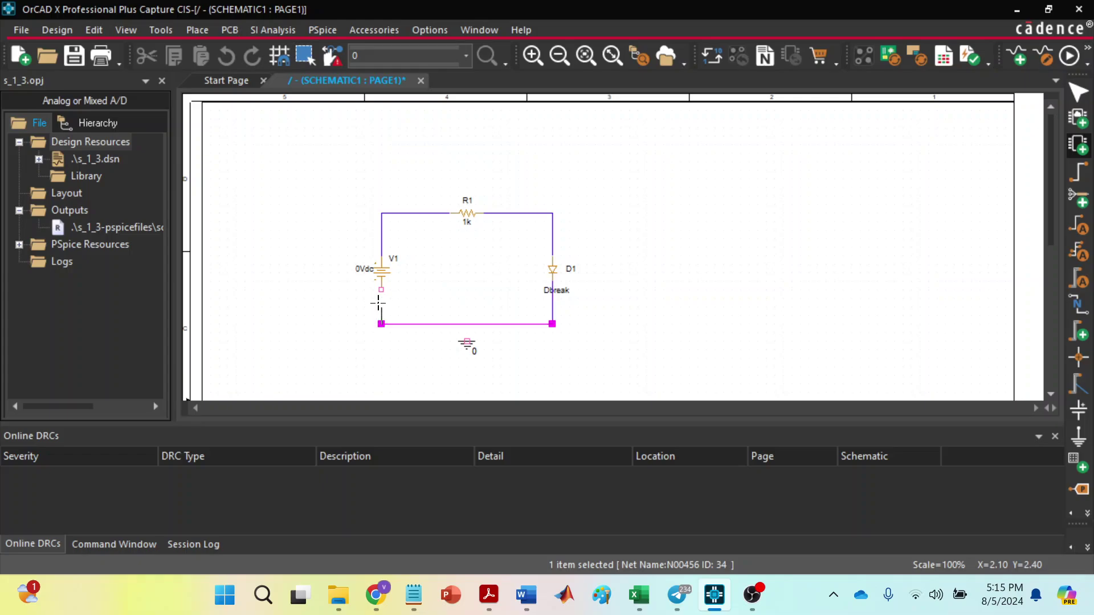
pyautogui.click(378, 290)
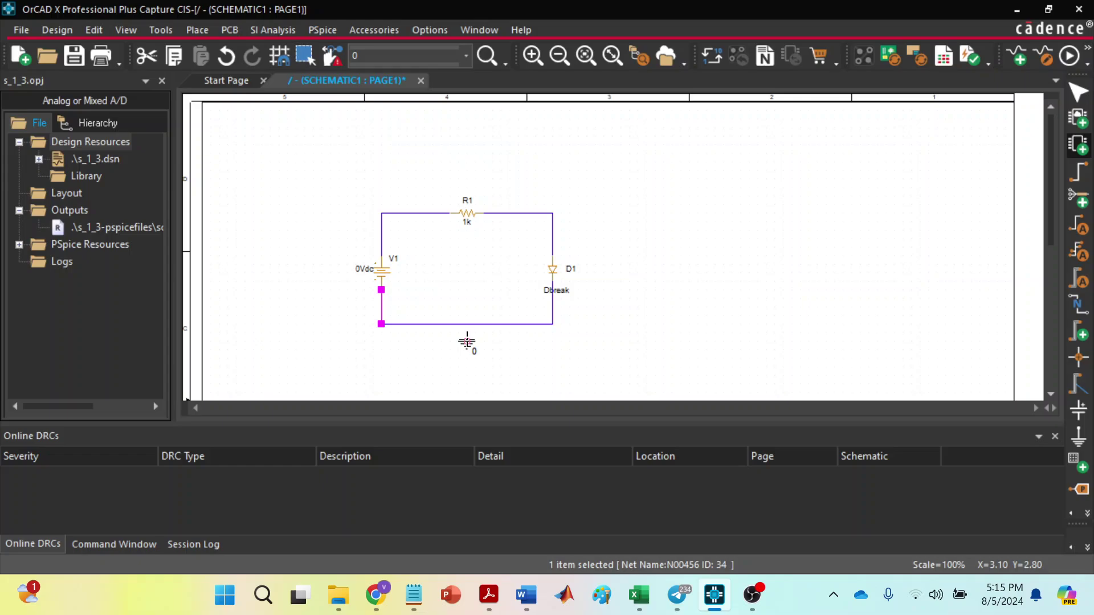
# Step: Wire the ground symbol up to the middle of the circuit's bottom wire
pyautogui.press('Escape')
pyautogui.press('p')
pyautogui.moveTo(467, 336); pyautogui.dragTo(466, 324)
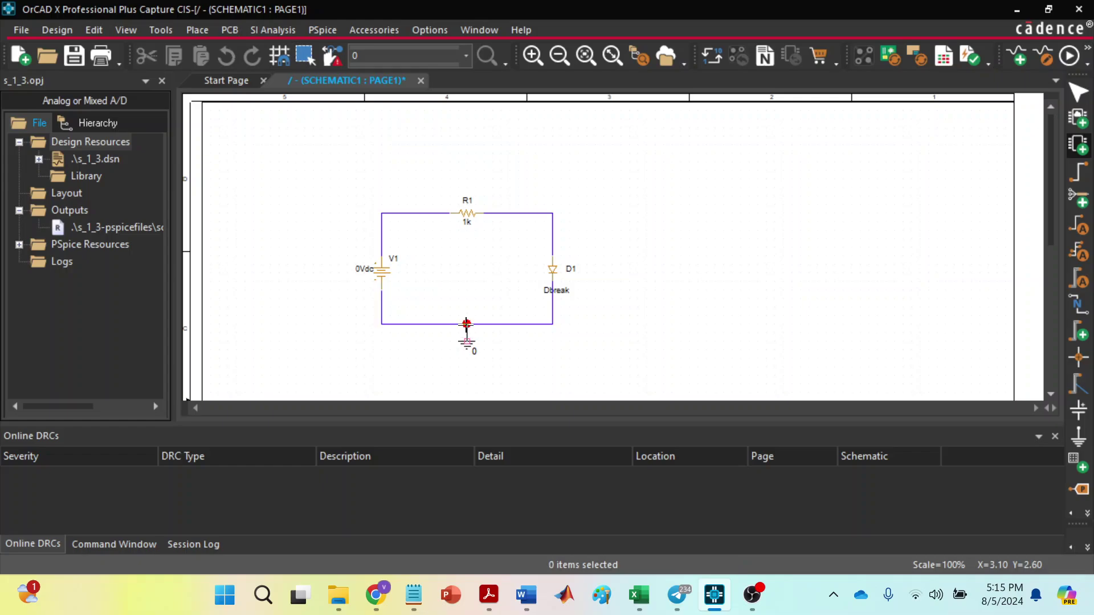
pyautogui.click(466, 324)
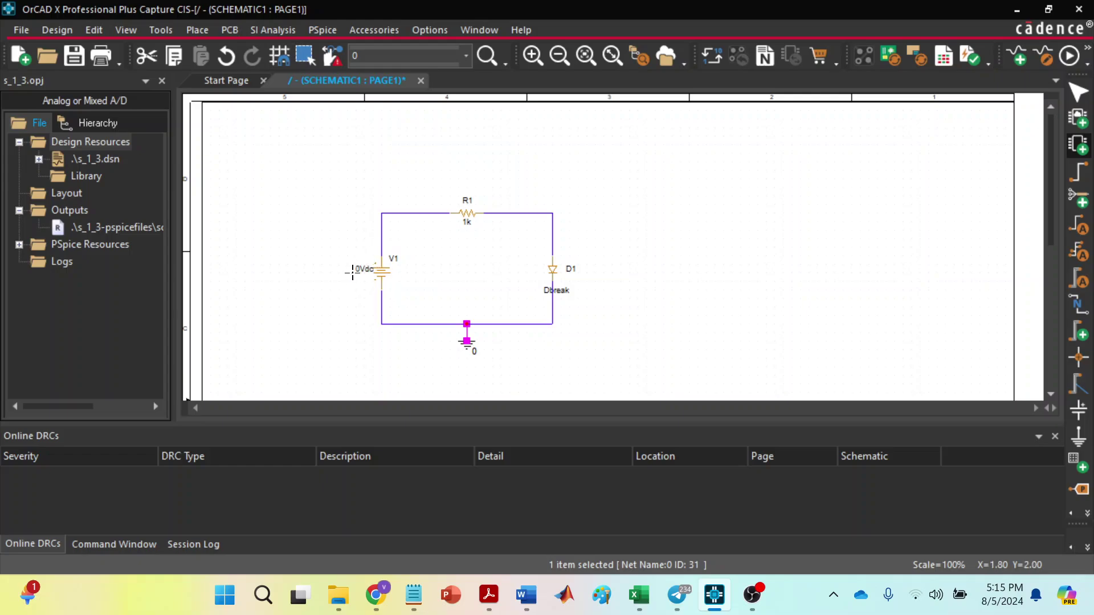
# Step: Set the DC value of the voltage source to 5Vdc
pyautogui.press('Escape')
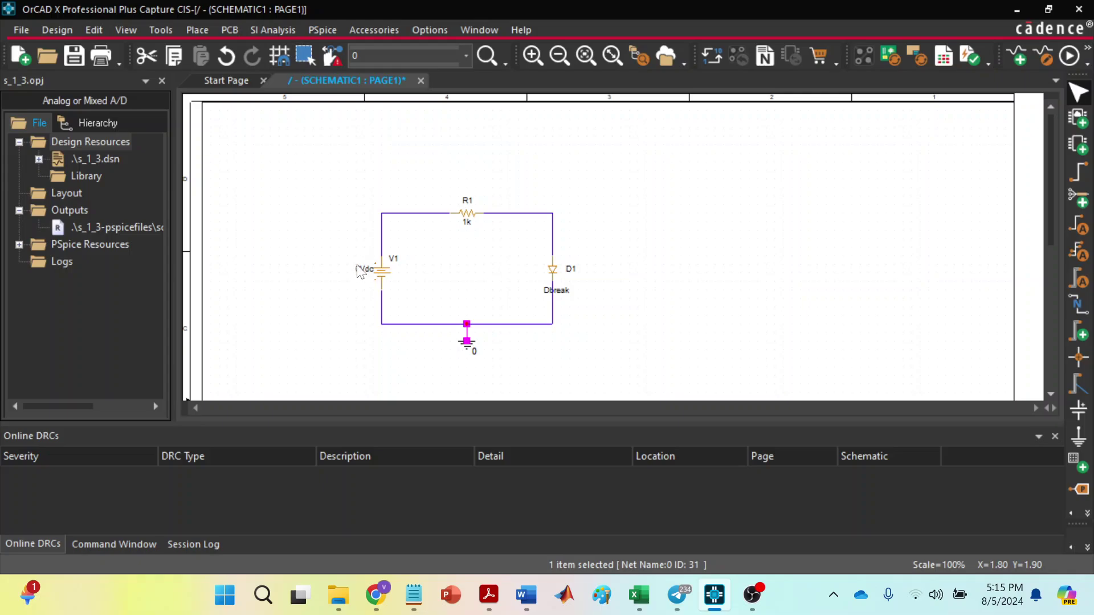
pyautogui.doubleClick(363, 271)
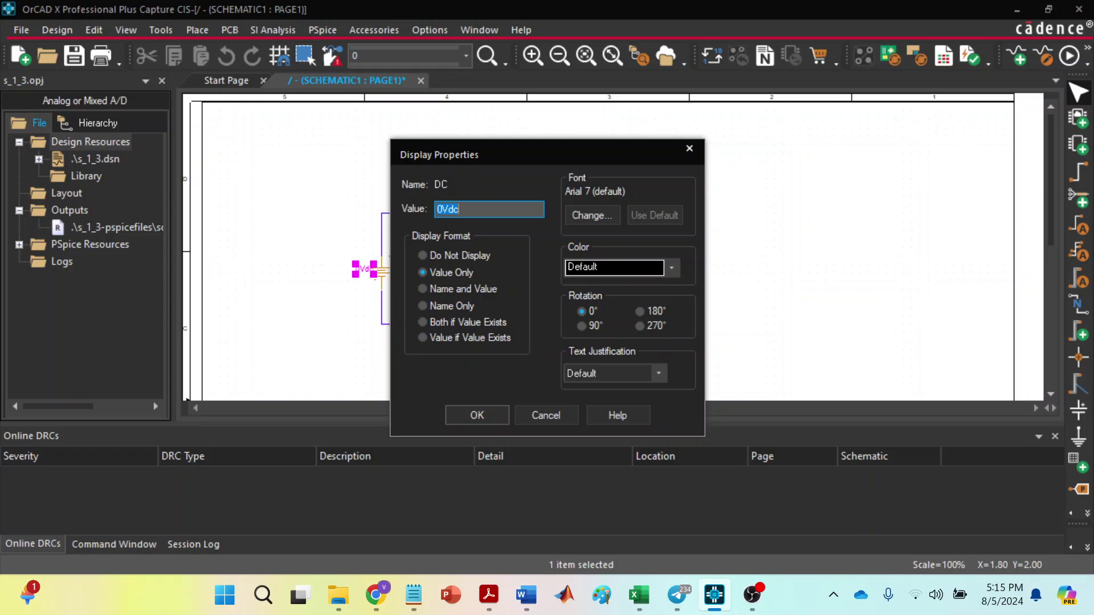
pyautogui.click(440, 209)
pyautogui.press('BackSpace')
pyautogui.write('5')
pyautogui.click(482, 415)
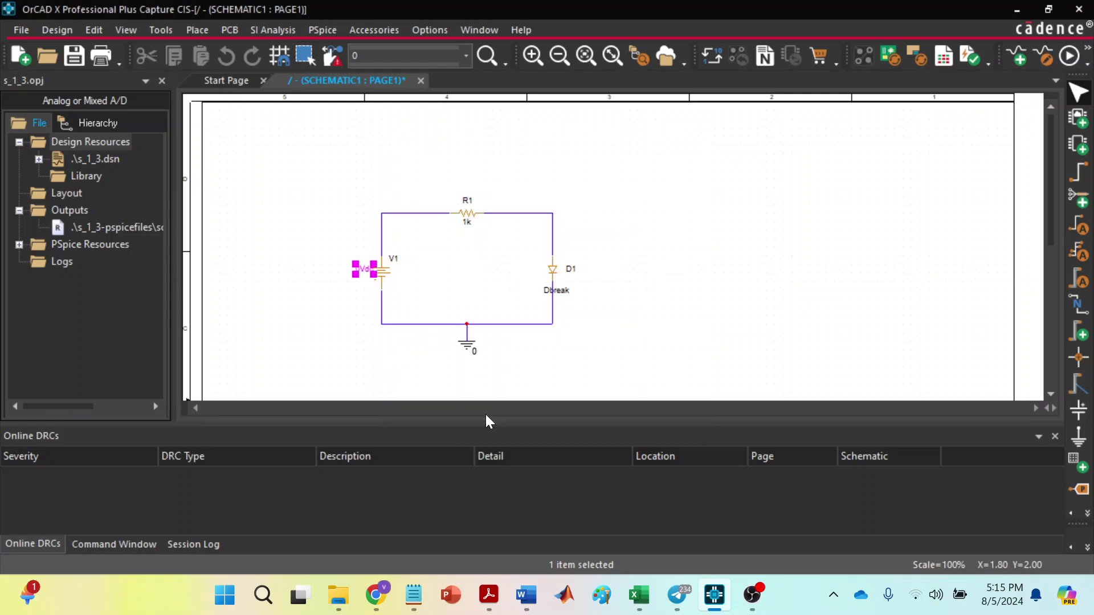
pyautogui.click(335, 334)
pyautogui.doubleClick(365, 271)
pyautogui.click(689, 149)
# Step: Set the resistor's value to 2k
pyautogui.doubleClick(465, 223)
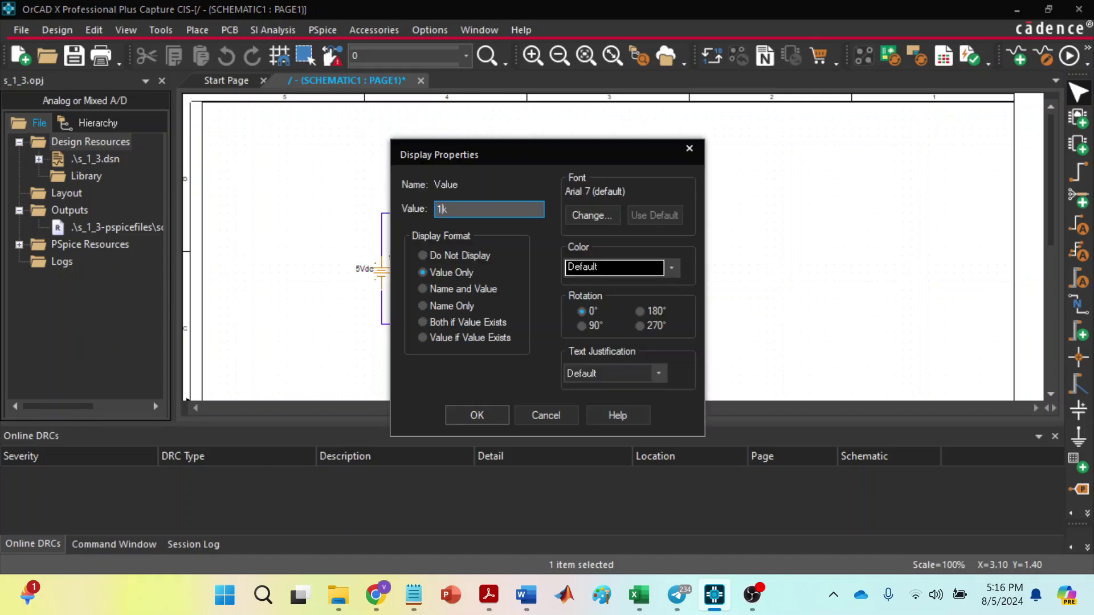
pyautogui.write('2k')
pyautogui.click(478, 415)
pyautogui.click(678, 226)
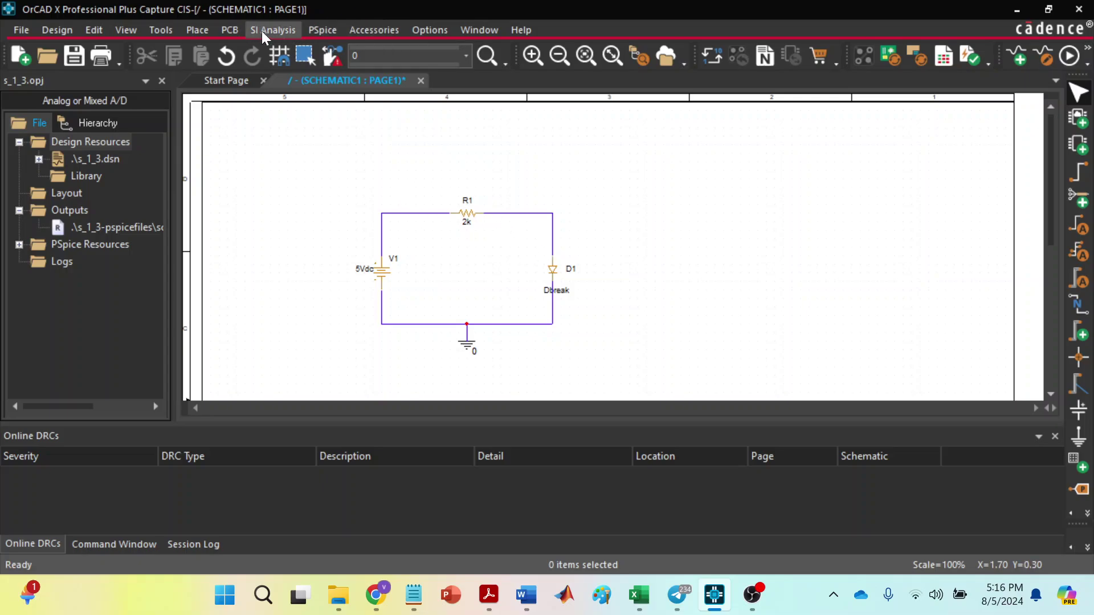
# Step: Place a voltage level marker on the top wire between the resistor and the diode
pyautogui.click(318, 29)
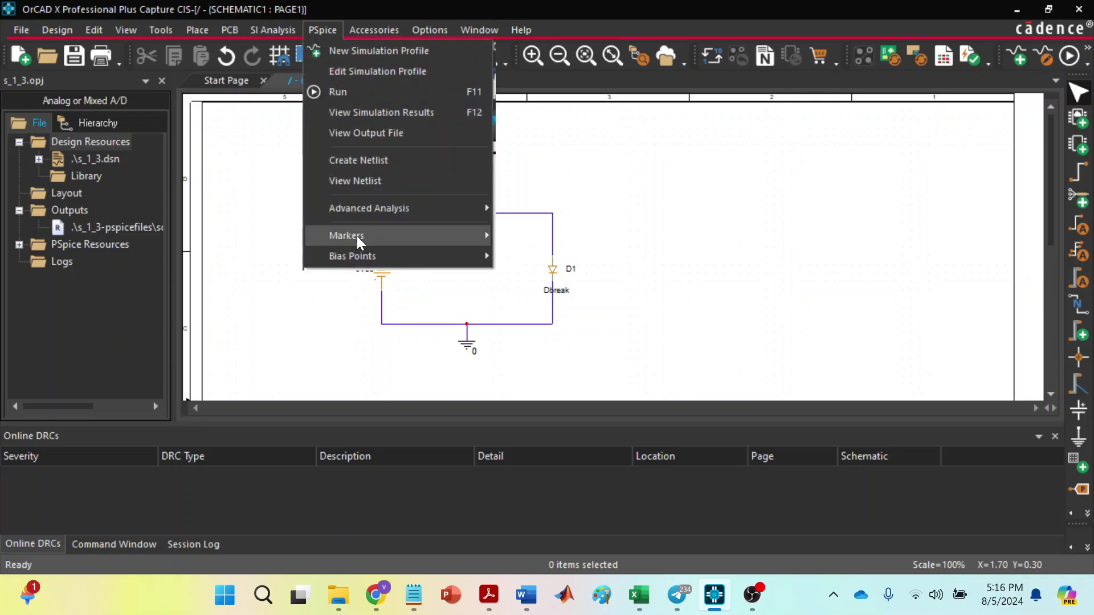
pyautogui.moveTo(357, 239)
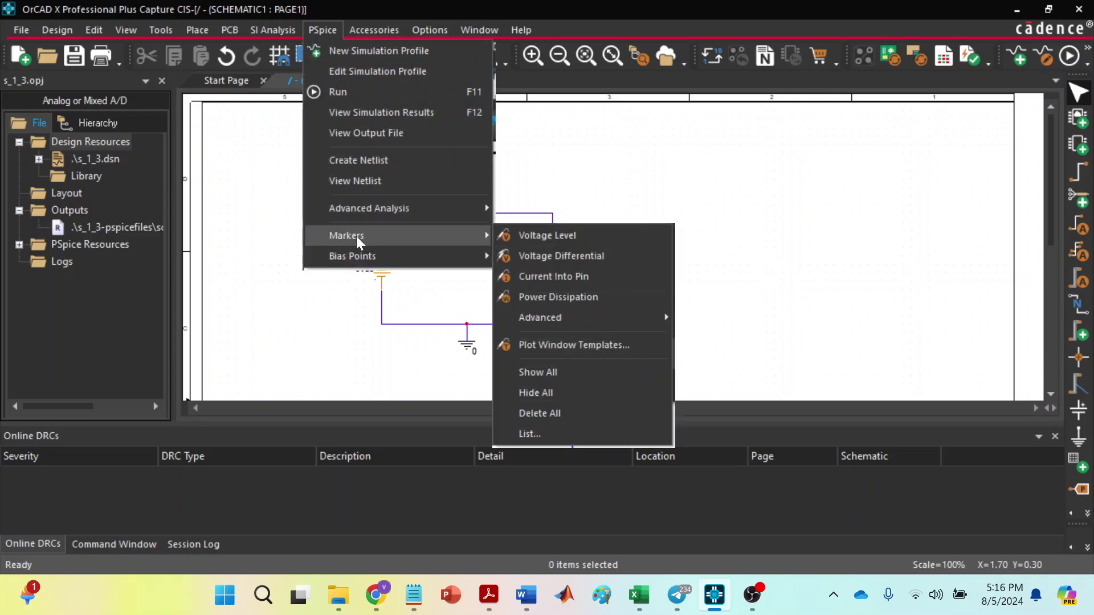
pyautogui.click(537, 233)
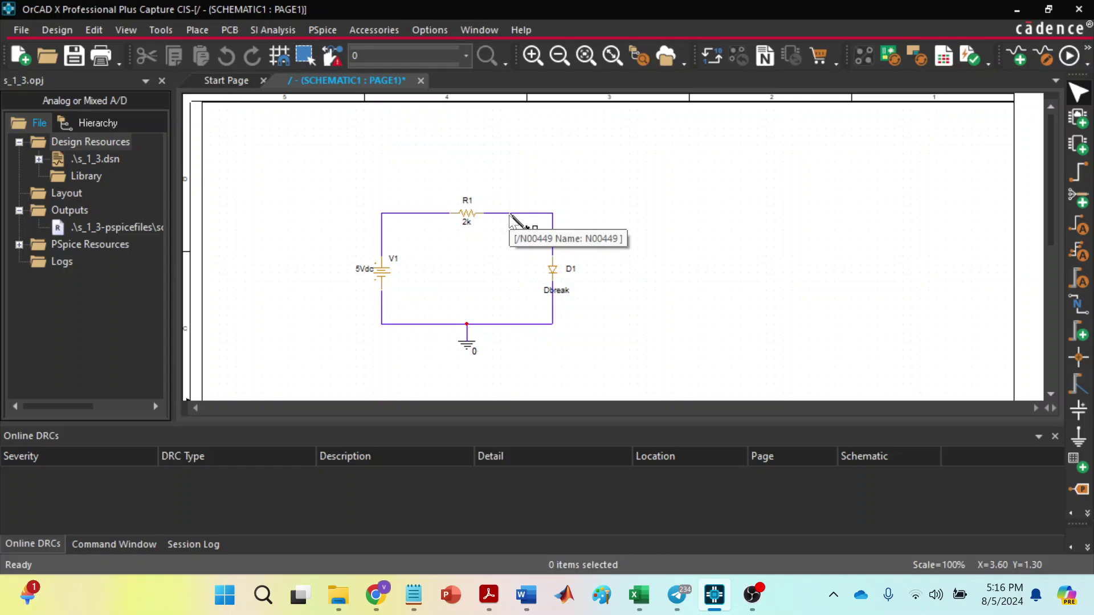
pyautogui.press('Escape')
pyautogui.click(511, 217)
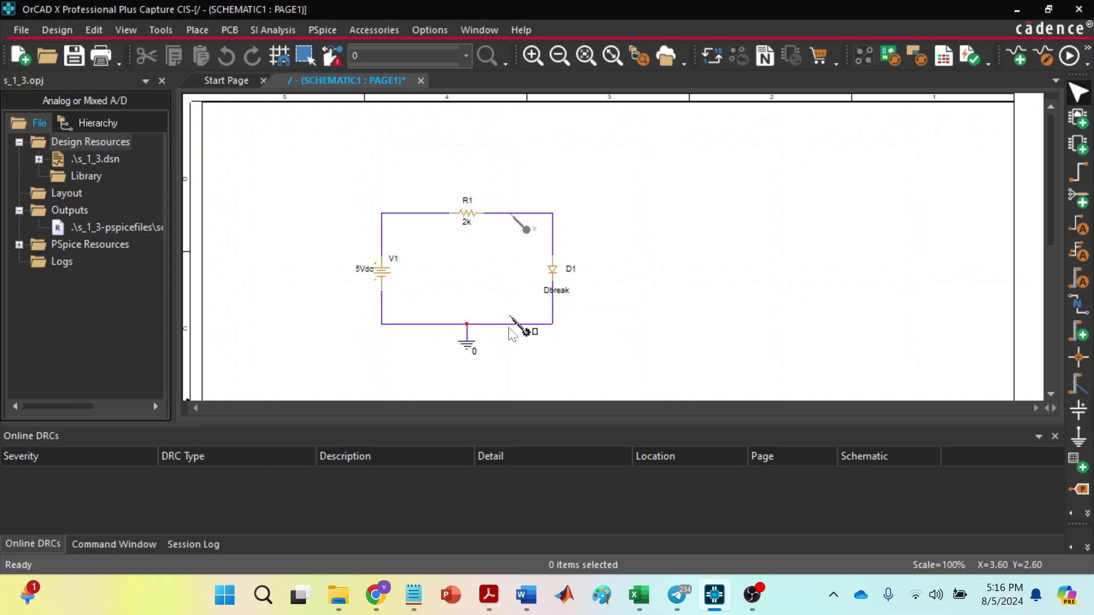
# Step: Place a current marker on the diode's anode pin
pyautogui.click(314, 27)
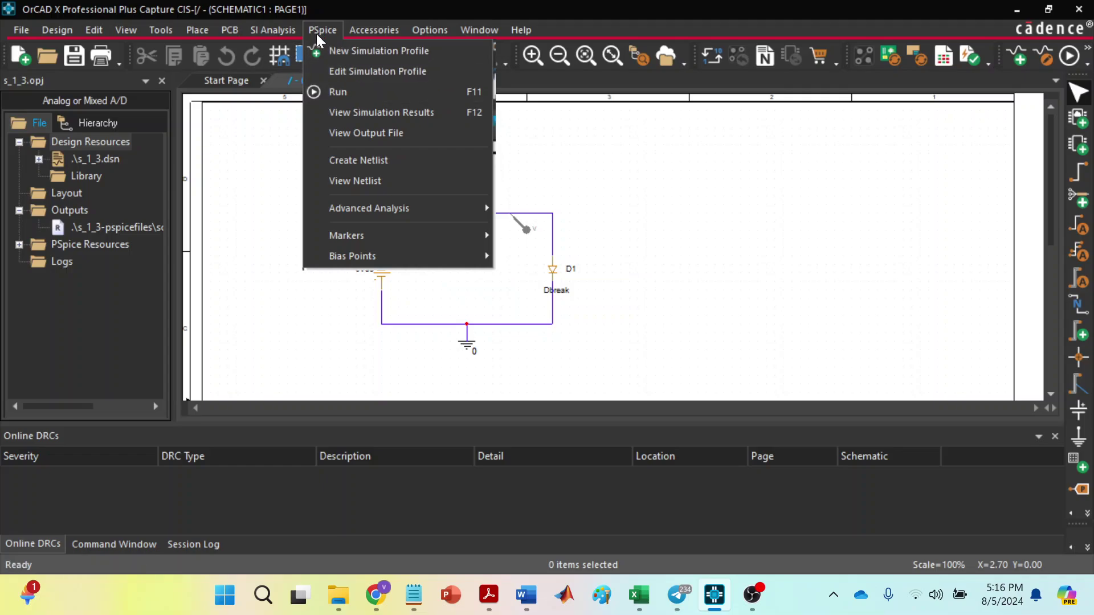
pyautogui.moveTo(368, 231)
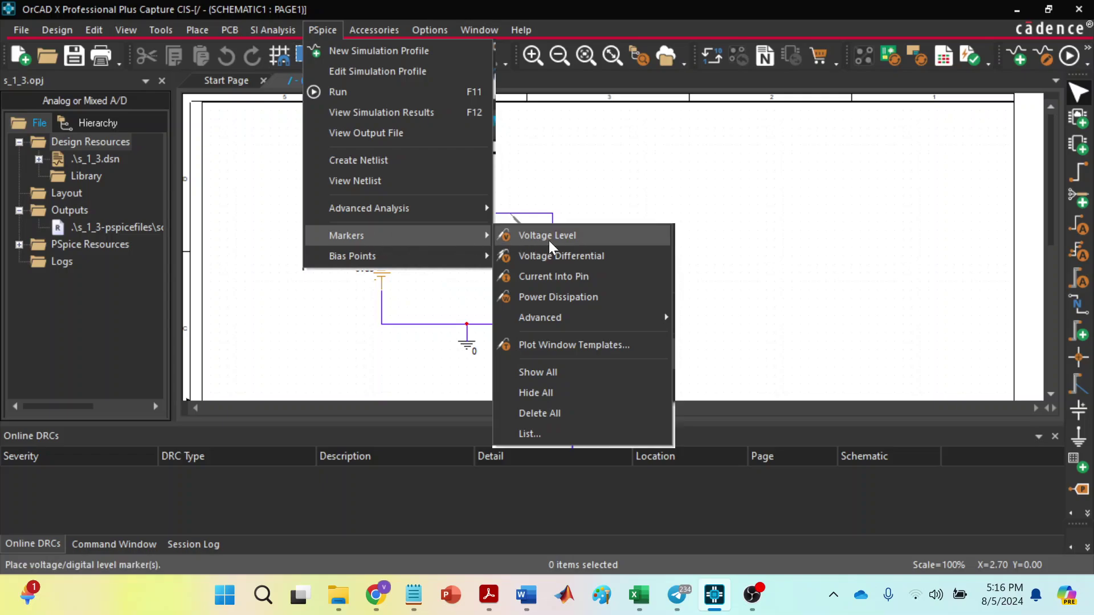
pyautogui.click(567, 276)
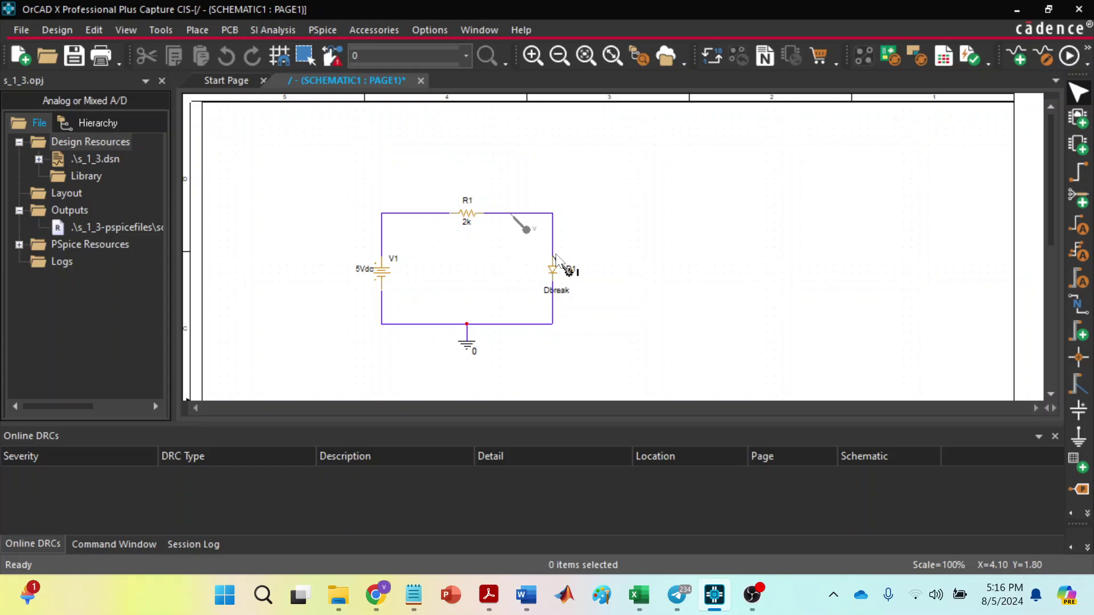
pyautogui.click(557, 258)
pyautogui.press('Escape')
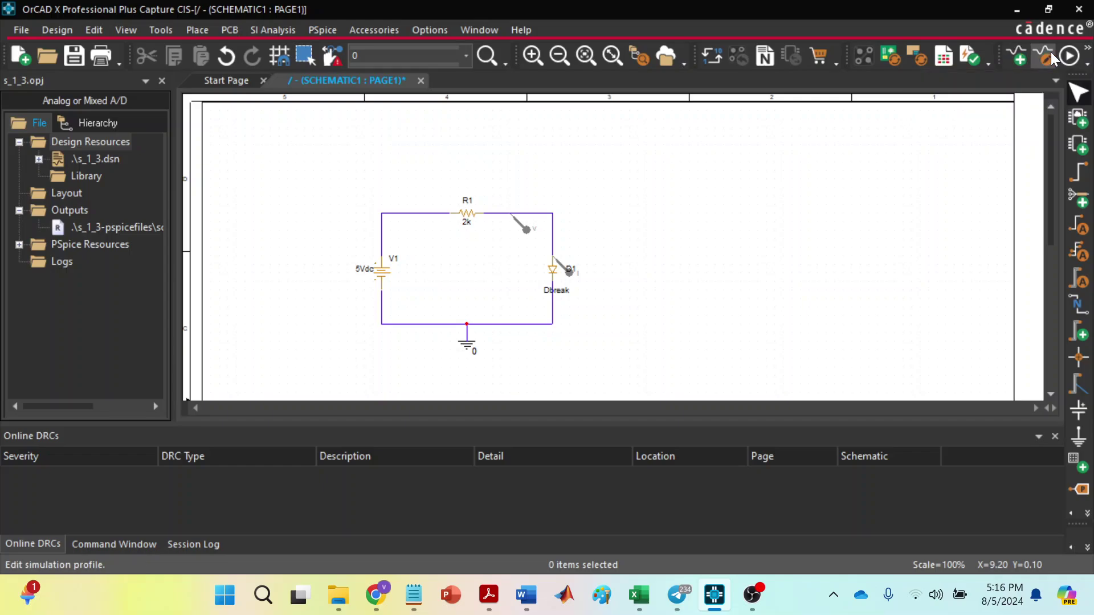
# Step: Create a new PSpice simulation profile named dc_analysis, inheriting from none
pyautogui.click(1018, 56)
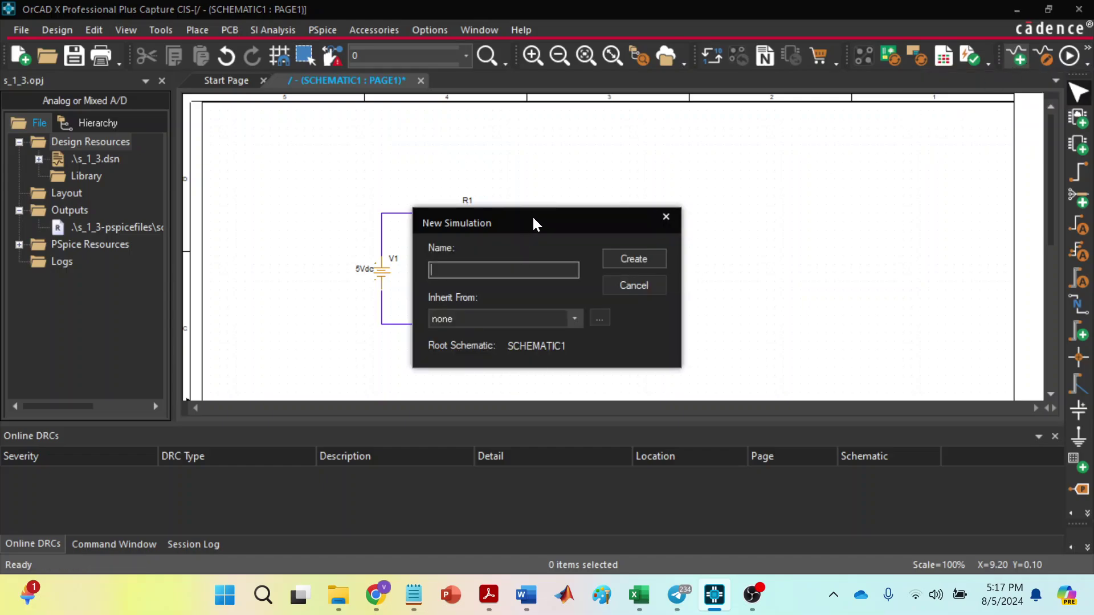
pyautogui.moveTo(533, 225); pyautogui.dragTo(770, 205)
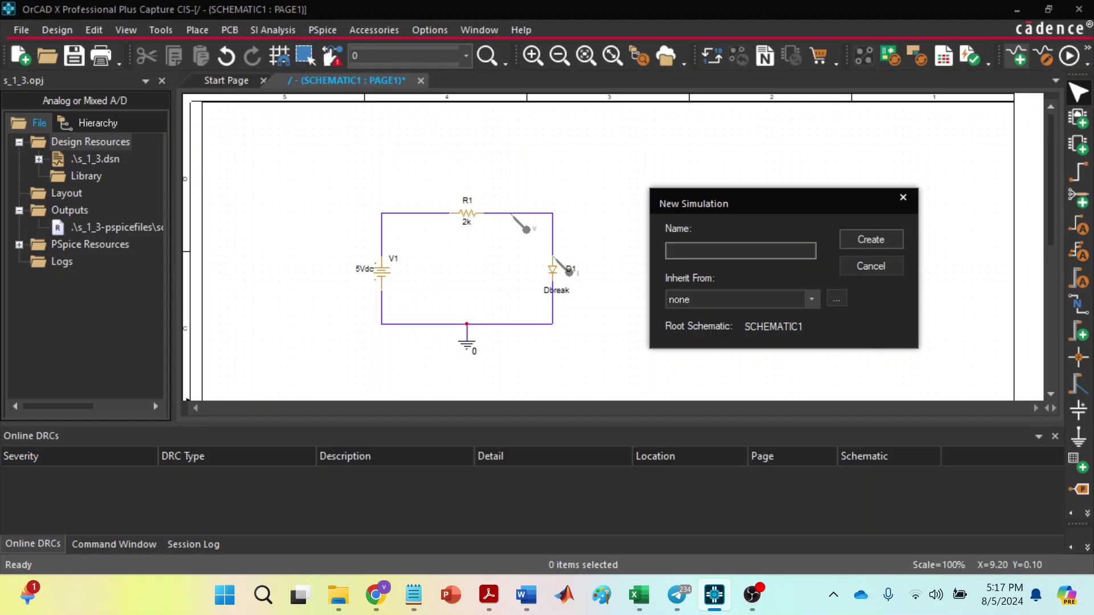
pyautogui.write('dc_analysis')
pyautogui.click(871, 239)
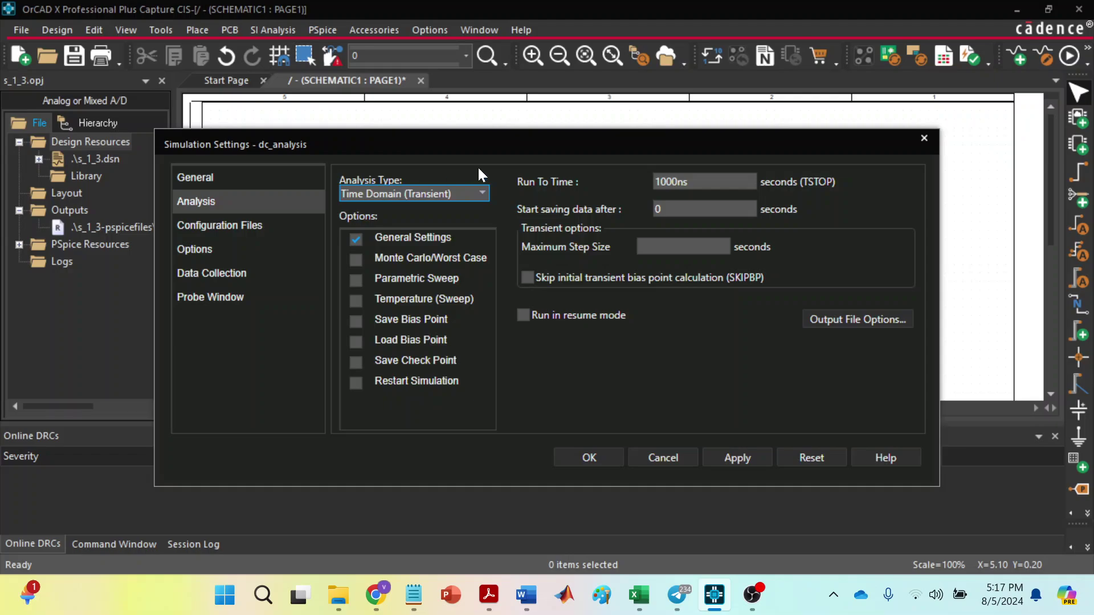
# Step: Set the analysis type to DC Sweep with voltage source V1 as the sweep variable
pyautogui.click(481, 194)
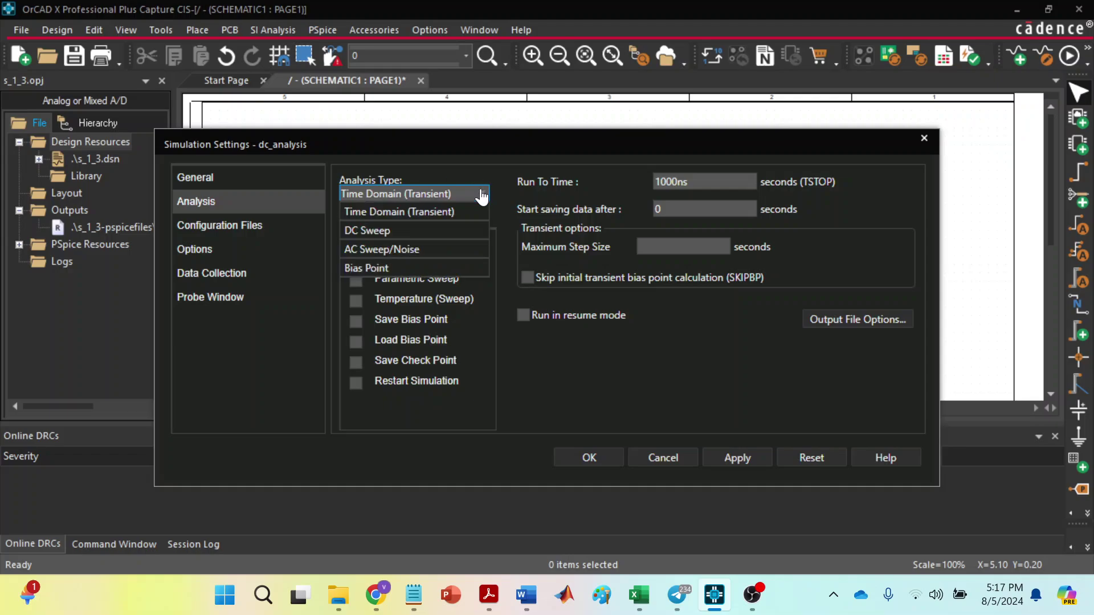
pyautogui.click(414, 233)
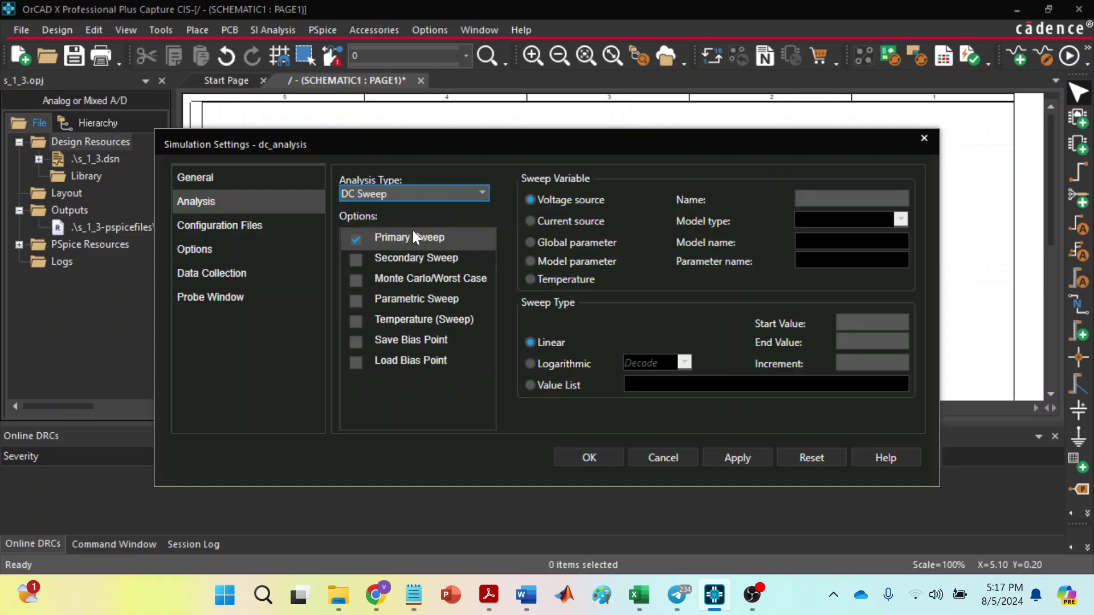
pyautogui.click(530, 200)
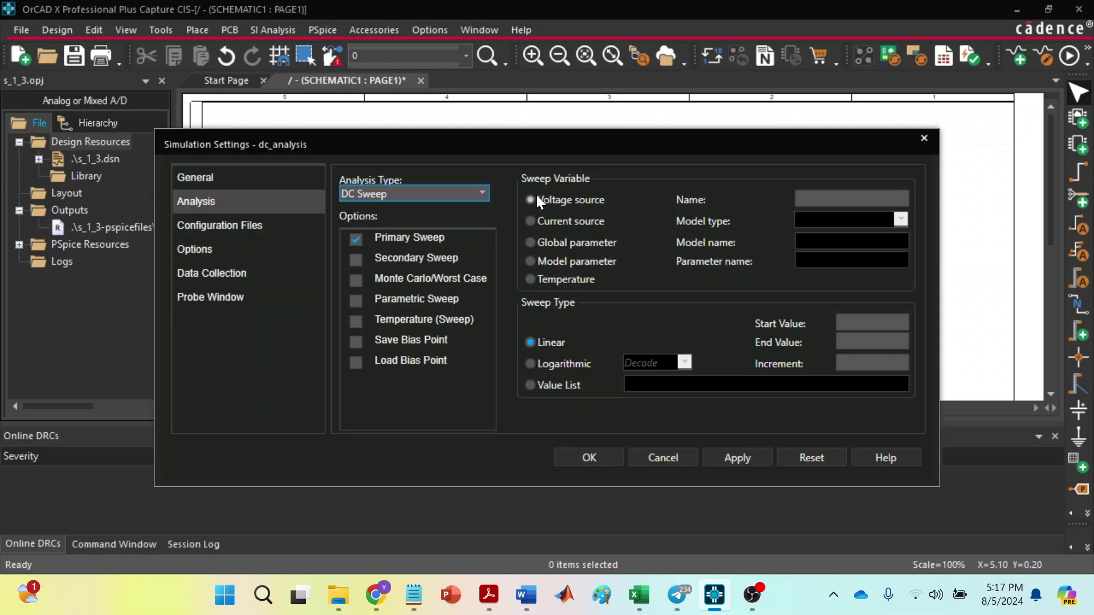
pyautogui.moveTo(615, 140); pyautogui.dragTo(638, 198)
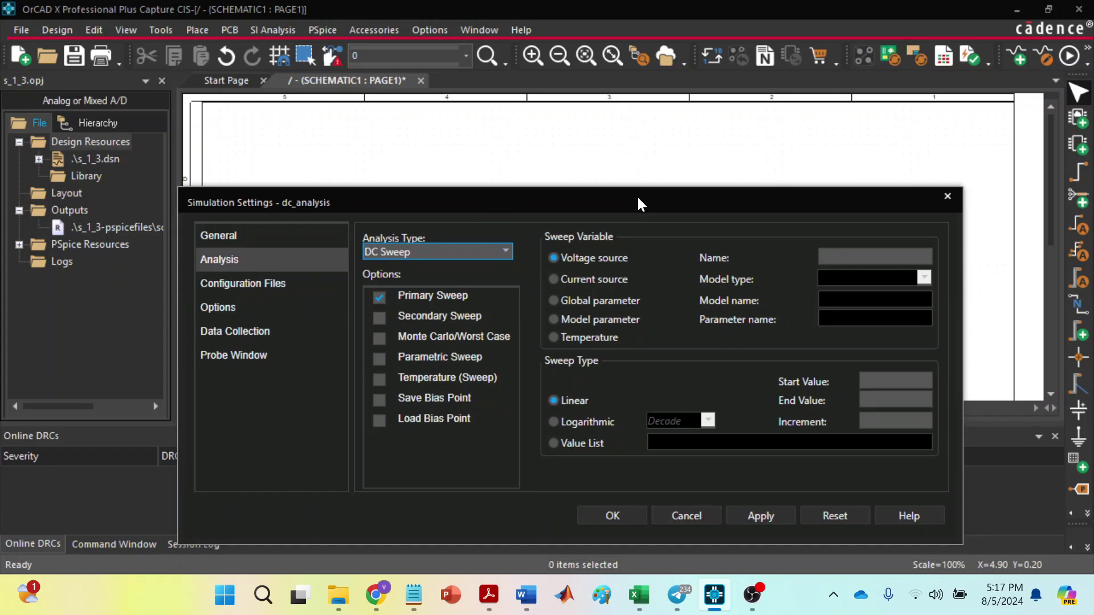
pyautogui.click(844, 258)
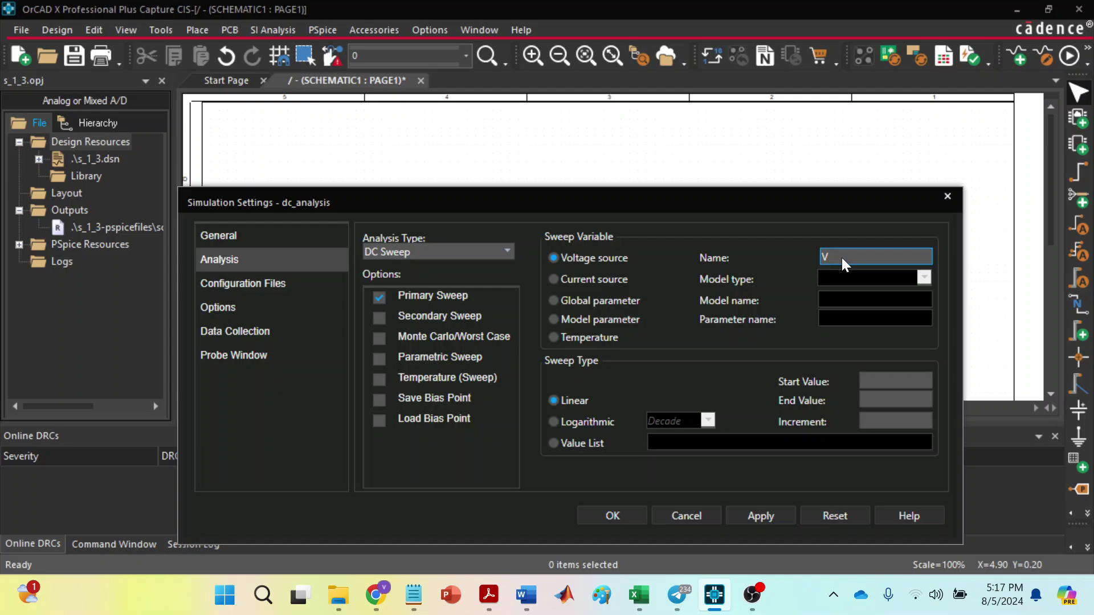
# Step: Define the linear sweep with start value 0, end value 5 and increment 0.05, and apply the simulation settings
pyautogui.click(879, 381)
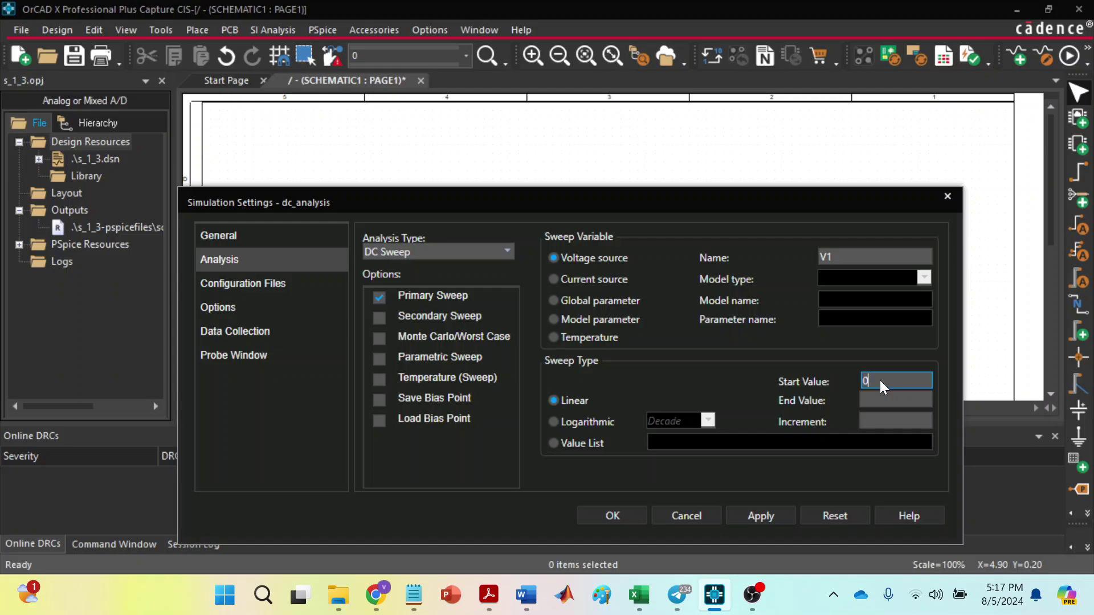
pyautogui.click(880, 398)
pyautogui.click(873, 419)
pyautogui.press('BackSpace')
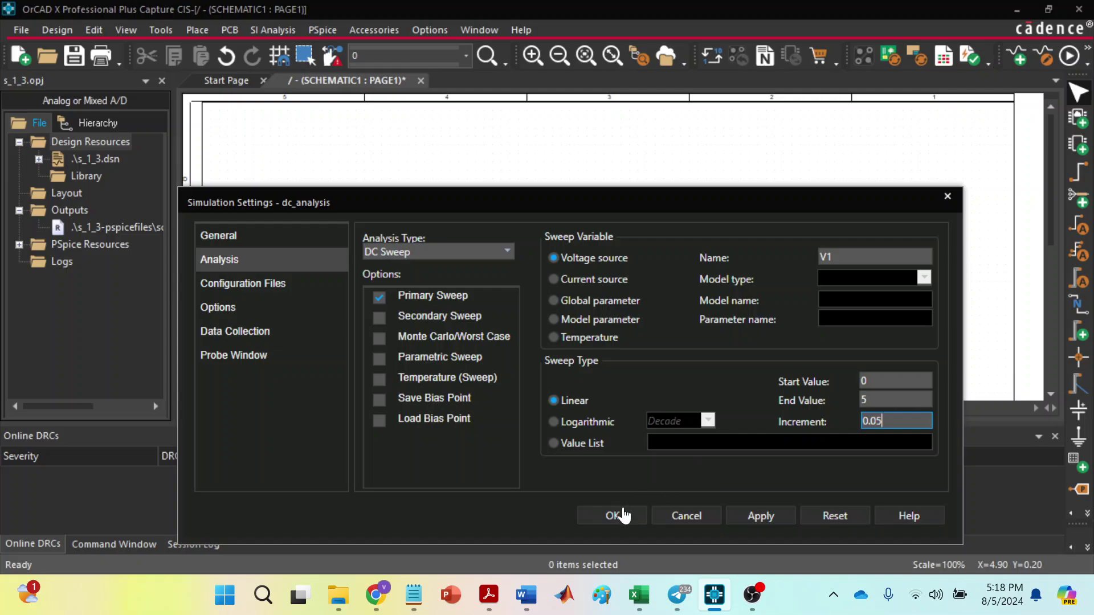
pyautogui.click(762, 516)
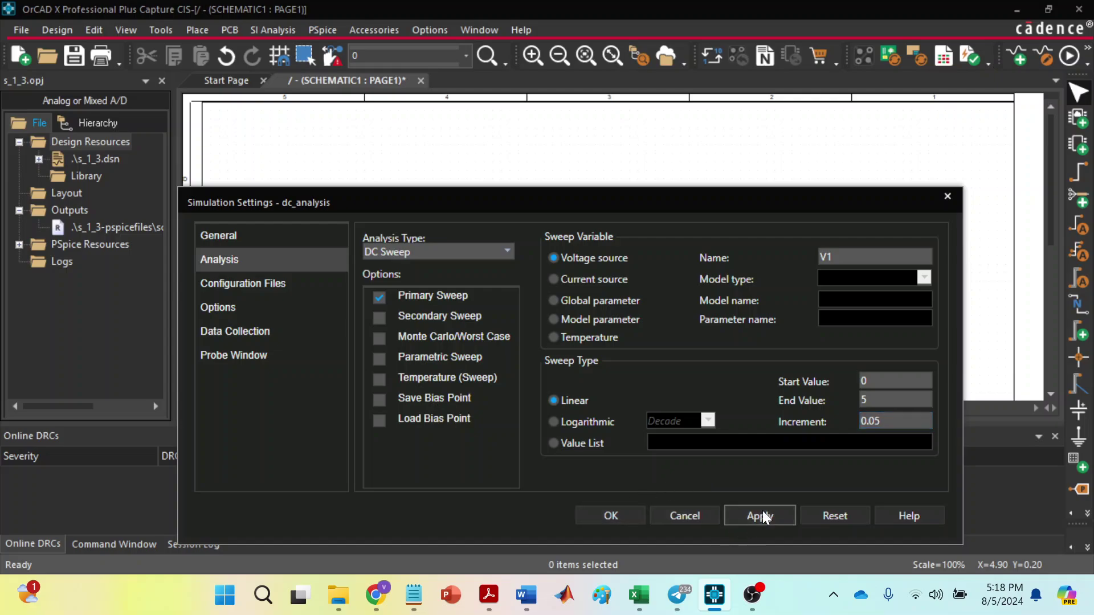
pyautogui.click(612, 520)
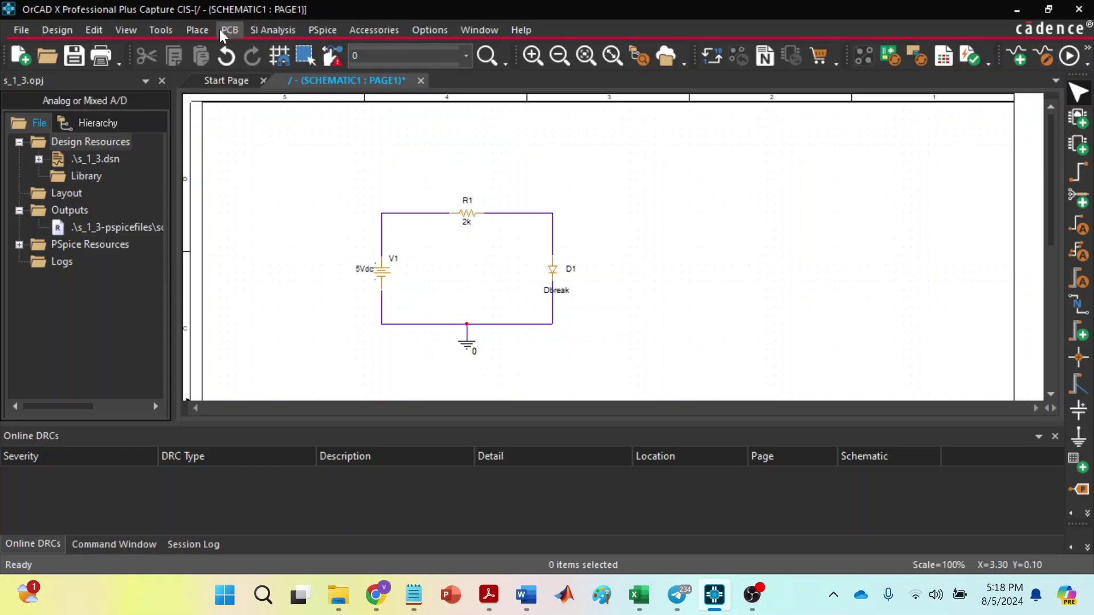
# Step: Add a voltage level marker to the wire joining the resistor to the diode for the dc_analysis profile
pyautogui.click(200, 32)
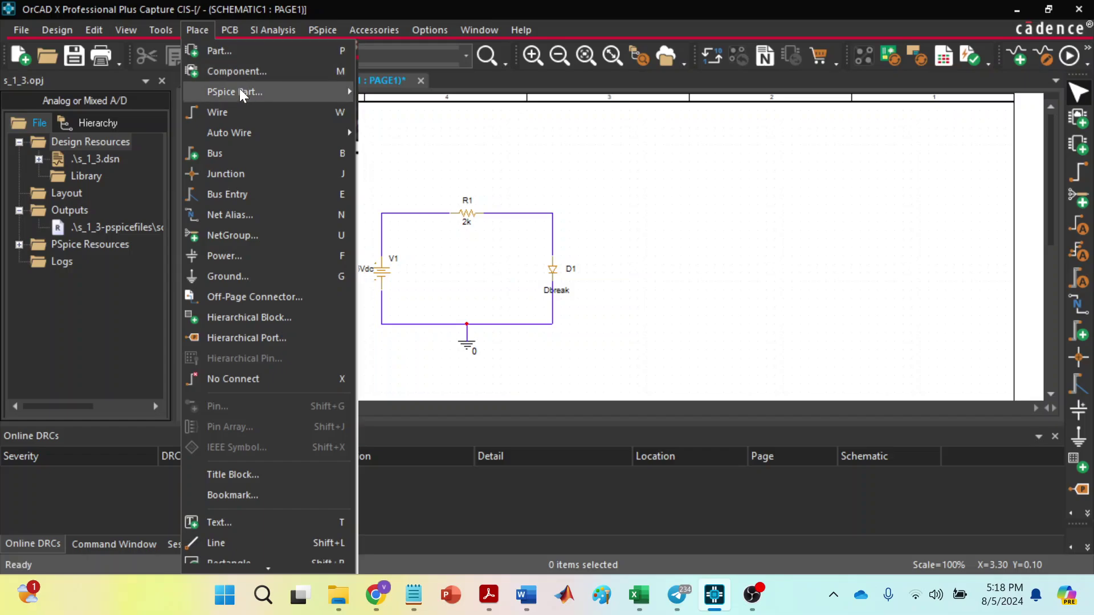
pyautogui.moveTo(323, 30)
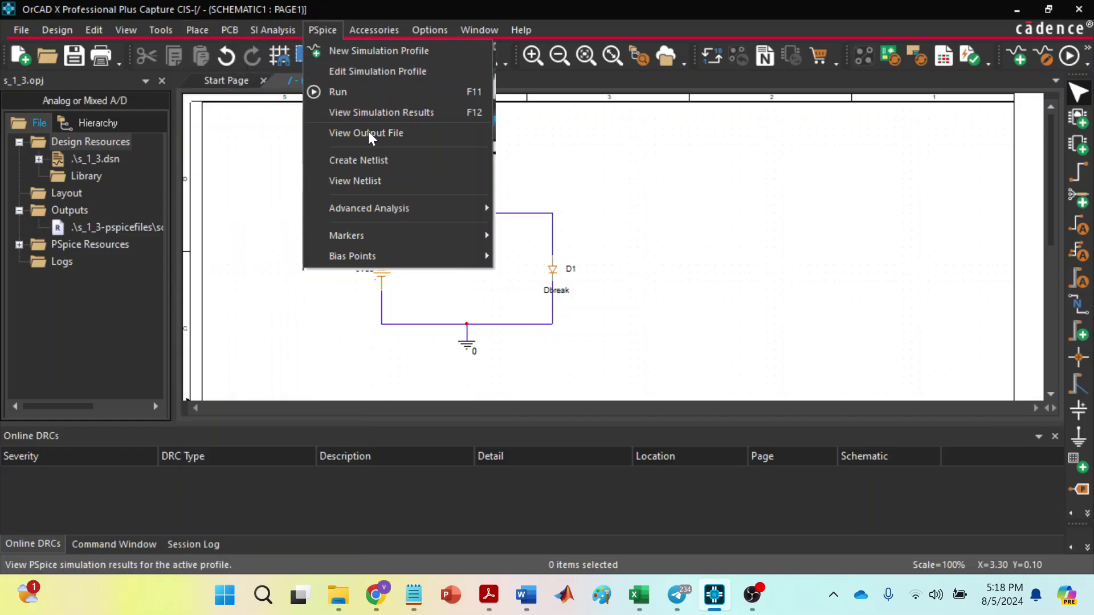
pyautogui.moveTo(380, 241)
pyautogui.click(566, 233)
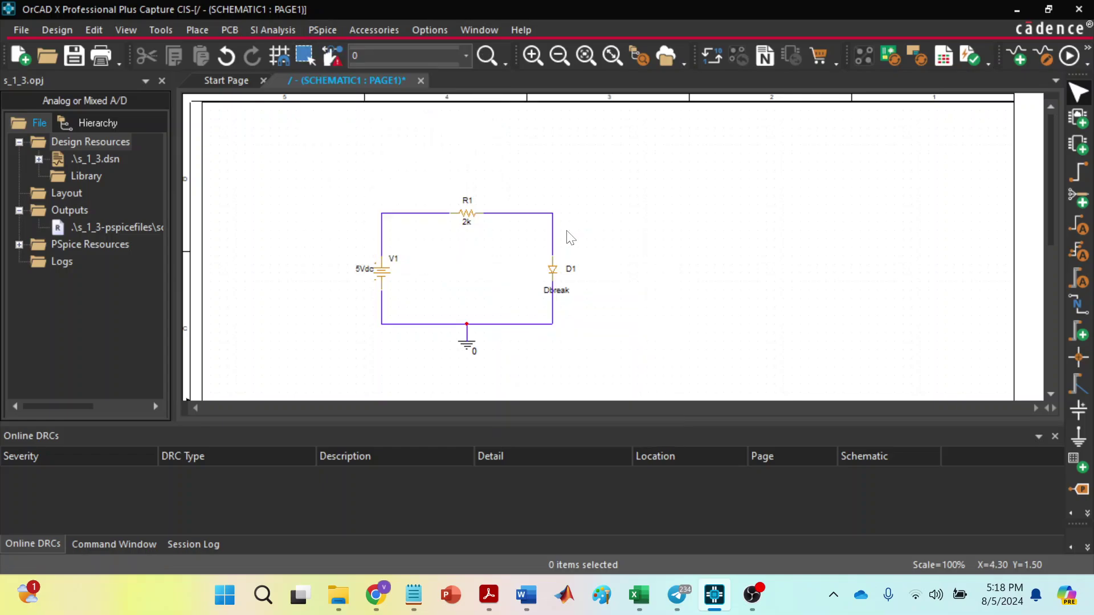
pyautogui.click(504, 212)
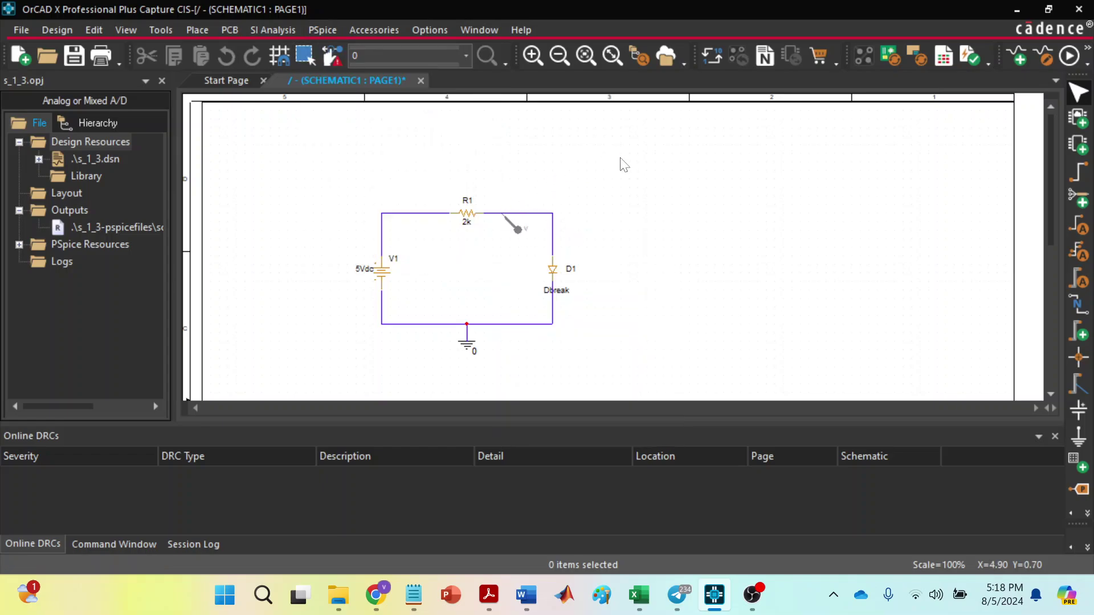
# Step: Add a current-into-pin marker at the diode's anode pin for the dc_analysis profile
pyautogui.click(322, 32)
pyautogui.moveTo(388, 234)
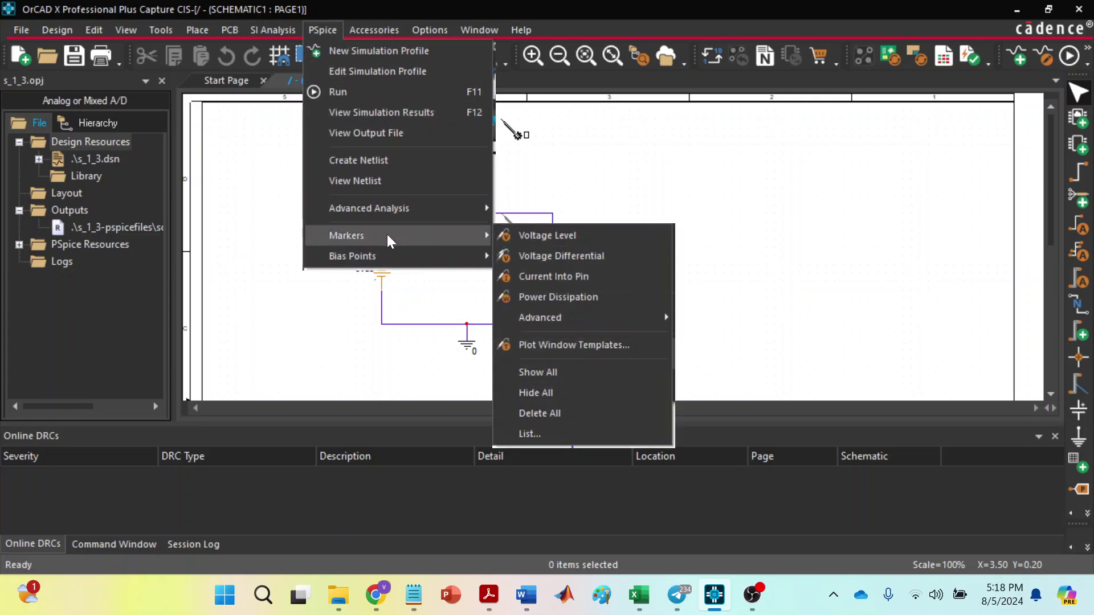
pyautogui.click(559, 275)
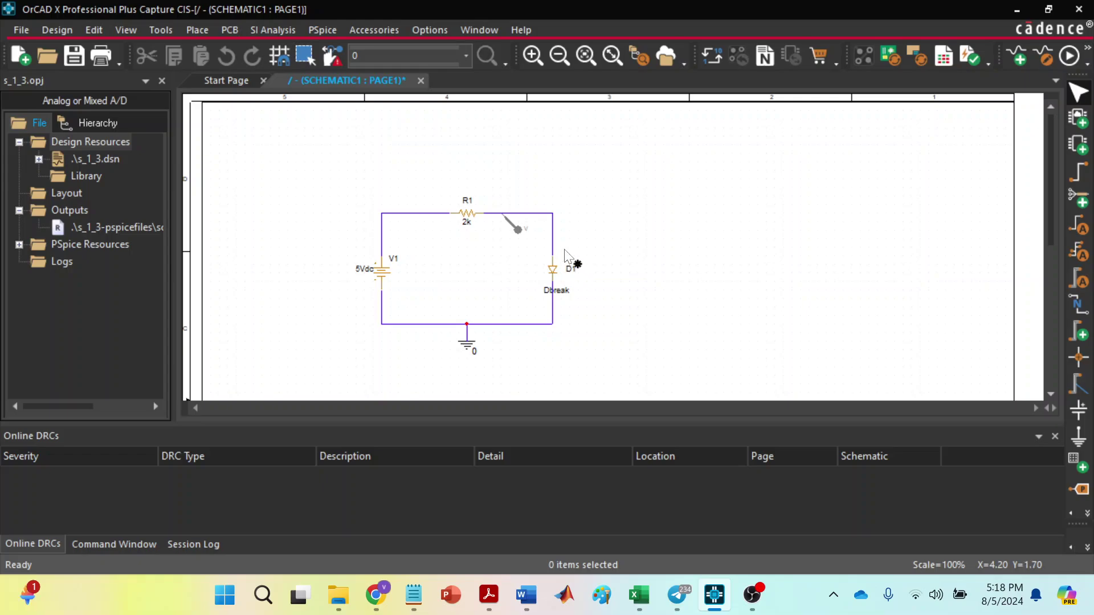
pyautogui.click(553, 258)
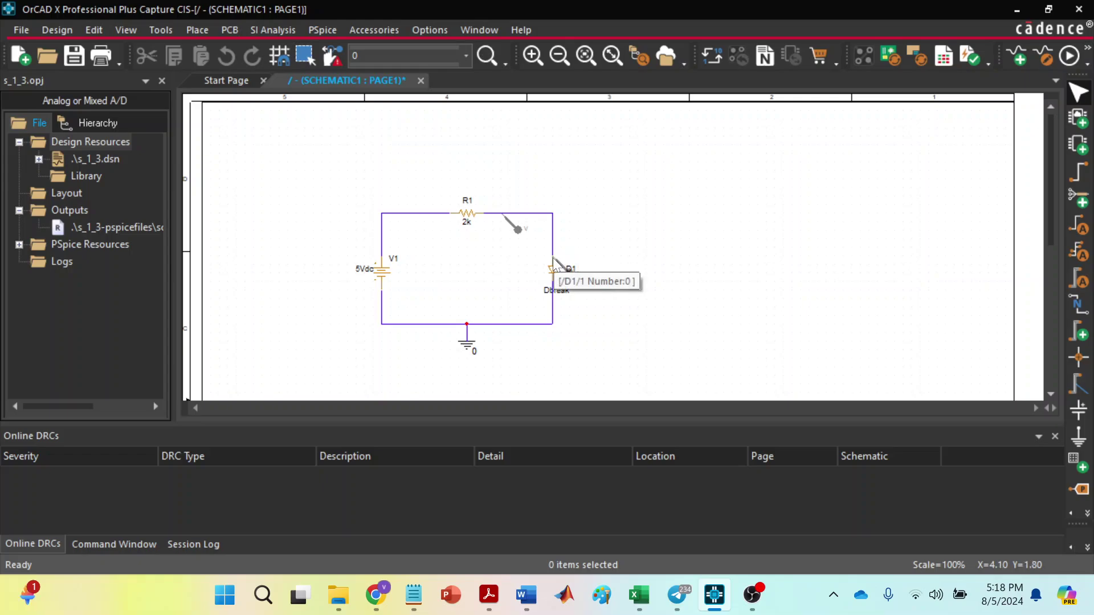
pyautogui.press('Escape')
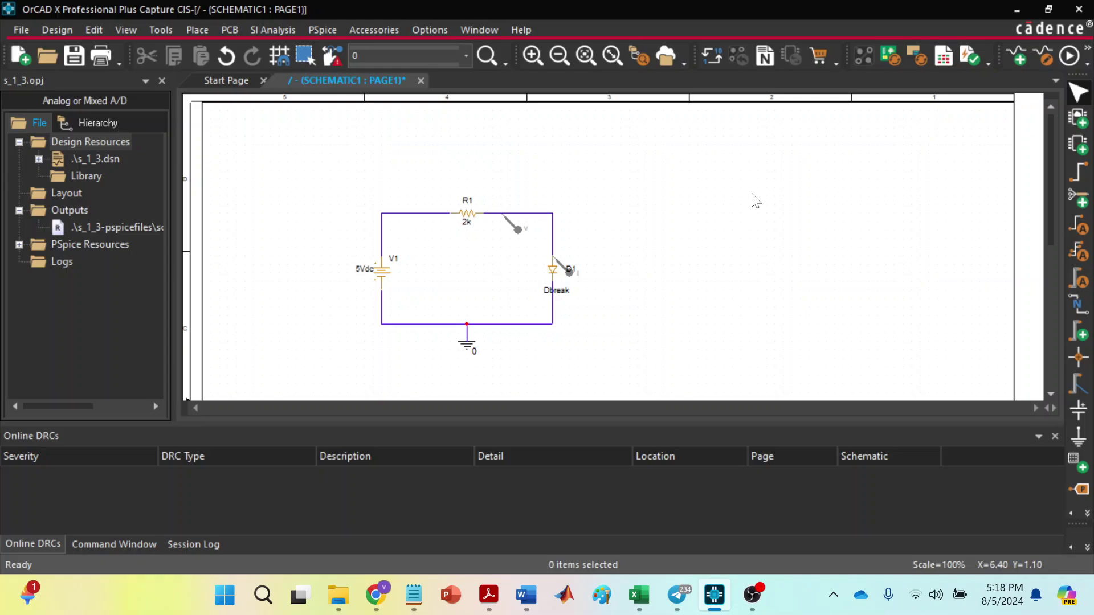
# Step: Run the dc_analysis simulation and switch to the PSpice A/D window
pyautogui.click(1070, 57)
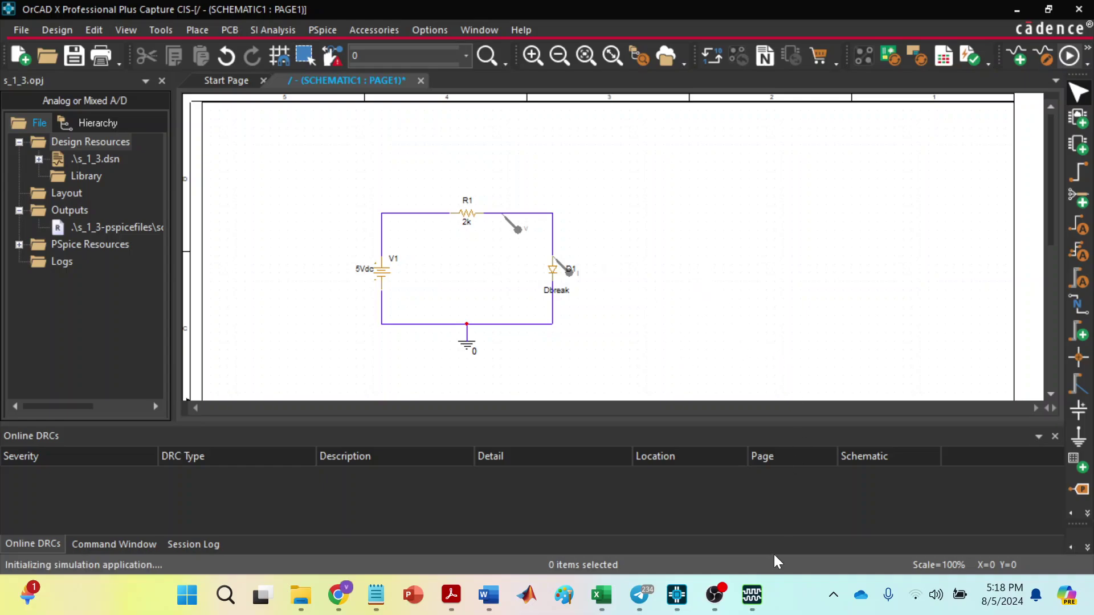
pyautogui.click(754, 597)
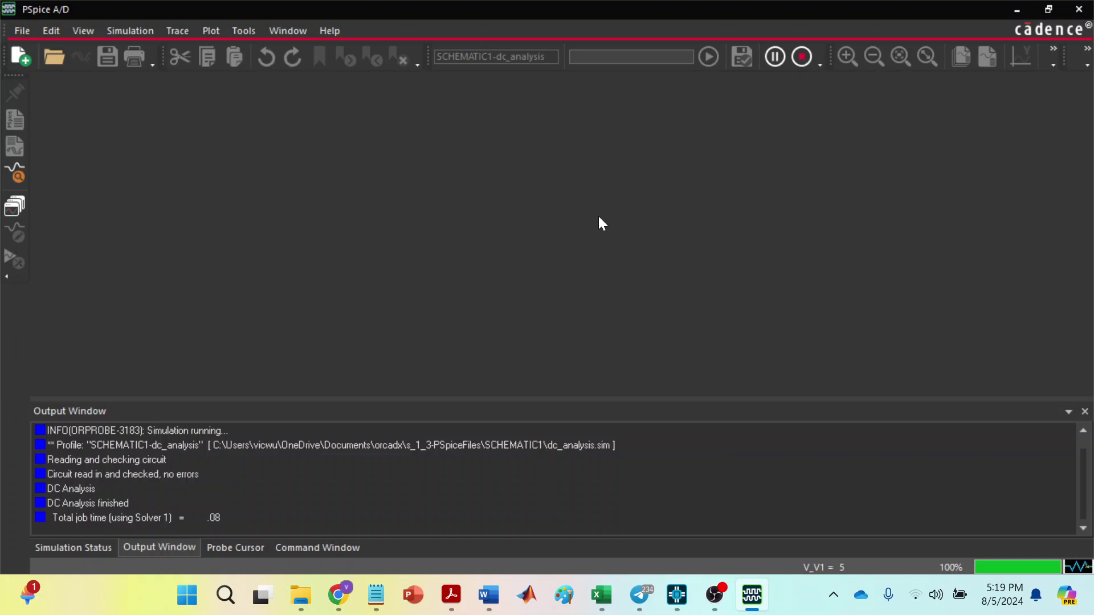
# Step: Add a second, empty plot to the dc_analysis graph window above the existing traces
pyautogui.rightClick(474, 316)
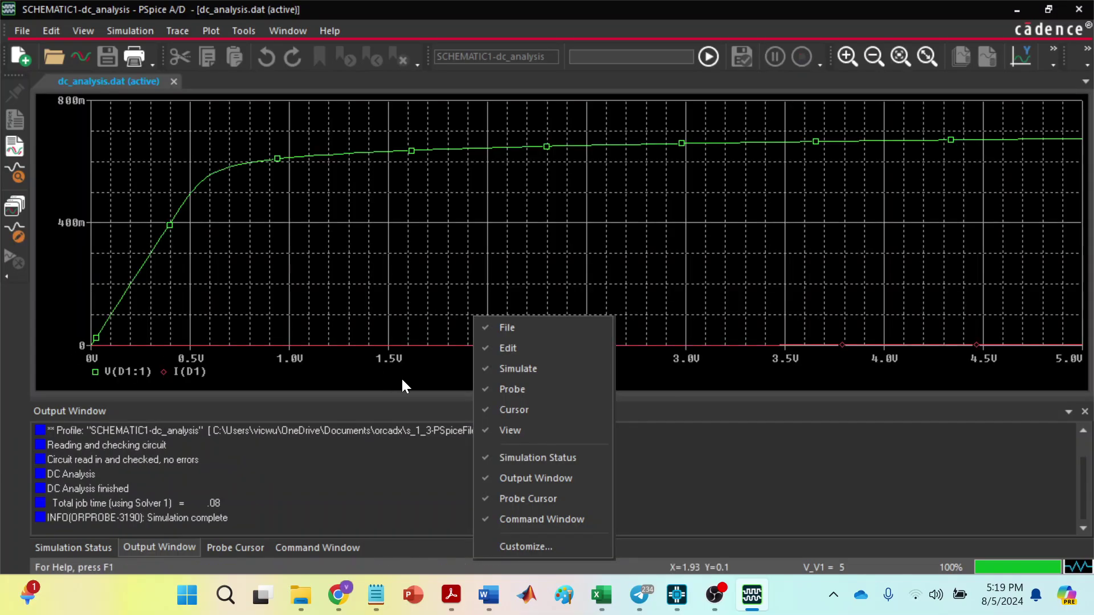
pyautogui.click(402, 380)
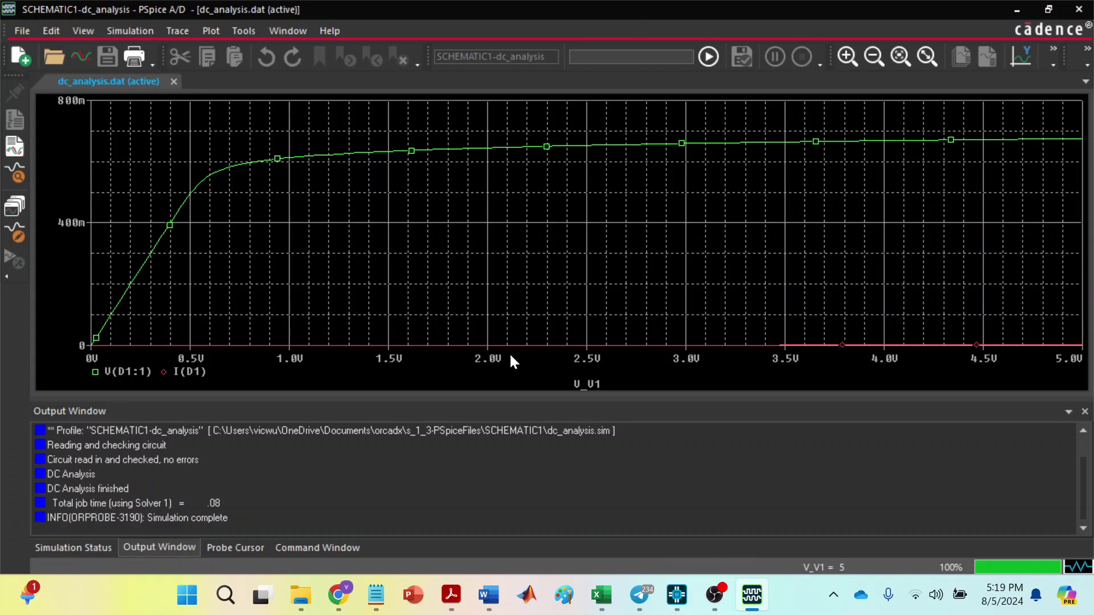
pyautogui.rightClick(705, 383)
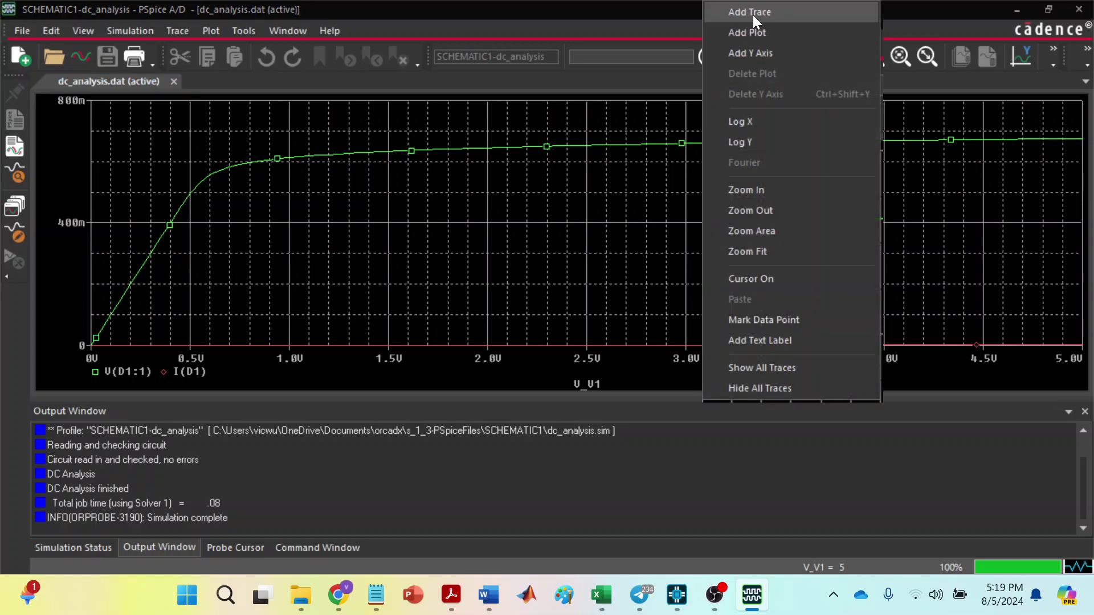
pyautogui.click(750, 30)
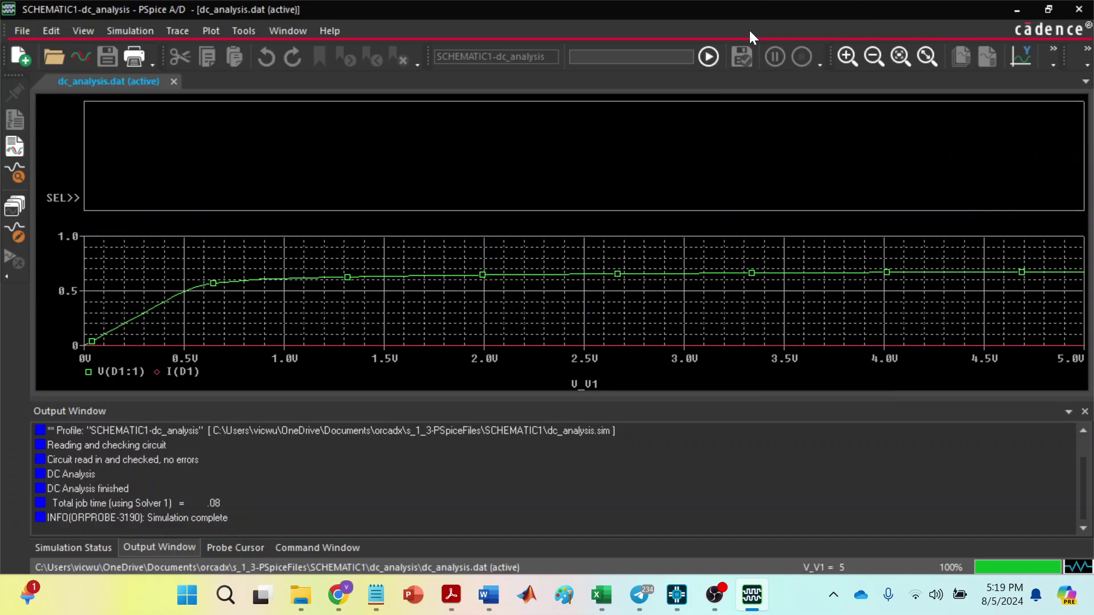
pyautogui.rightClick(504, 138)
pyautogui.click(441, 149)
pyautogui.rightClick(625, 147)
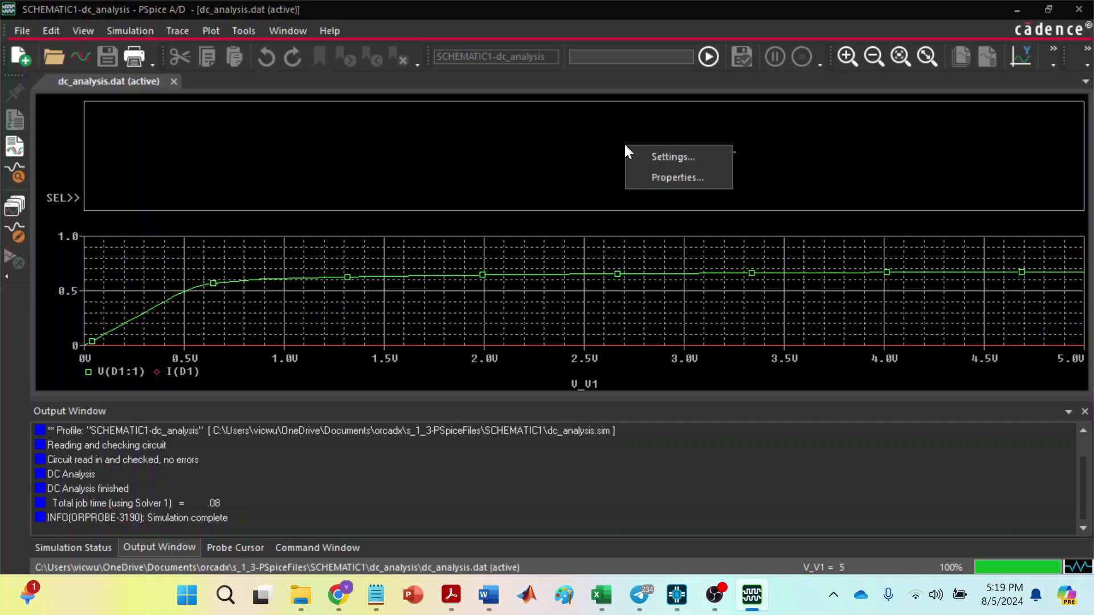
pyautogui.click(541, 147)
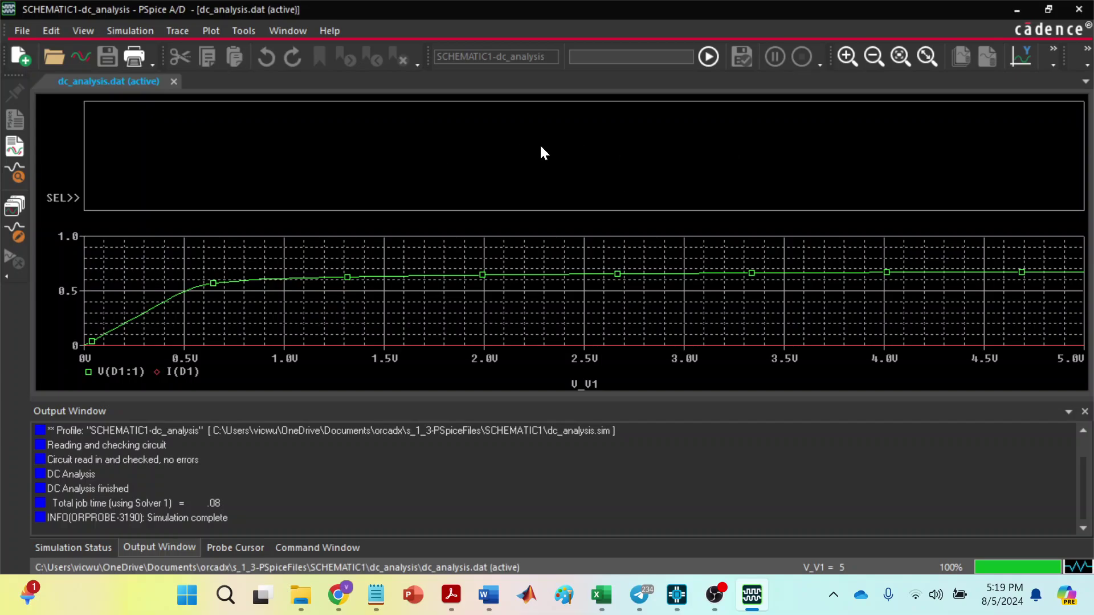
pyautogui.rightClick(443, 146)
pyautogui.click(750, 211)
pyautogui.rightClick(749, 217)
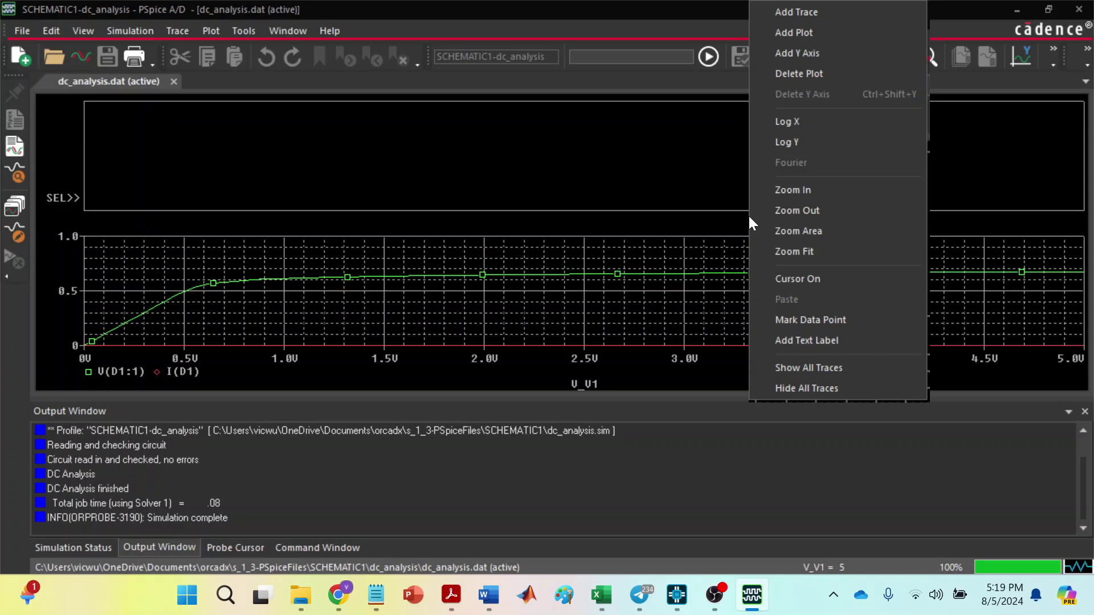
pyautogui.click(675, 159)
# Step: Add a trace of the diode current with the expression I(D1) to the empty plot
pyautogui.rightClick(675, 160)
pyautogui.click(702, 169)
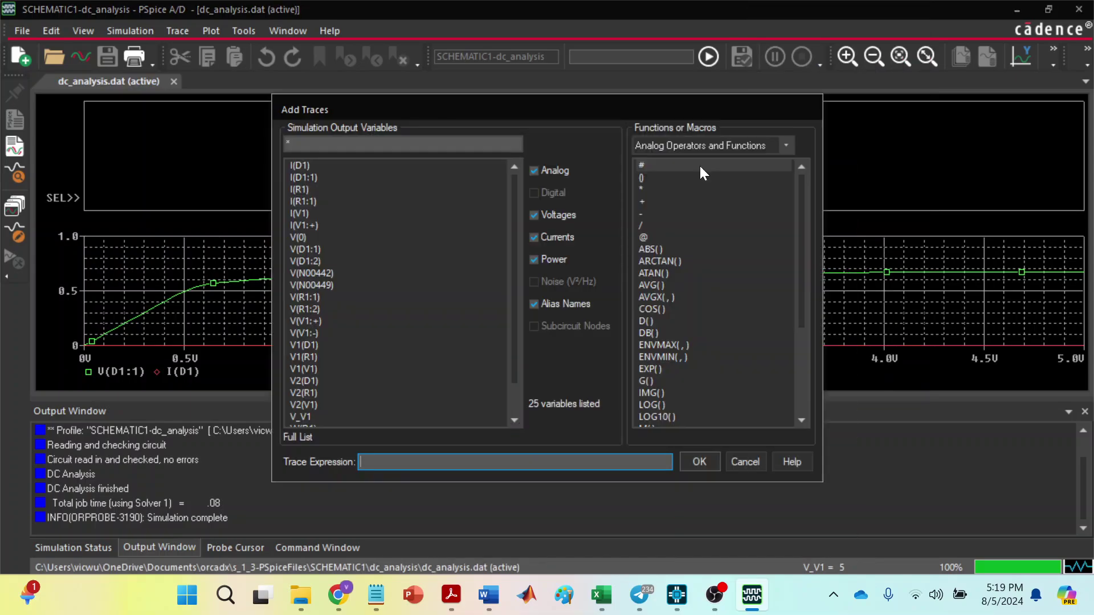
pyautogui.click(301, 164)
pyautogui.click(301, 164)
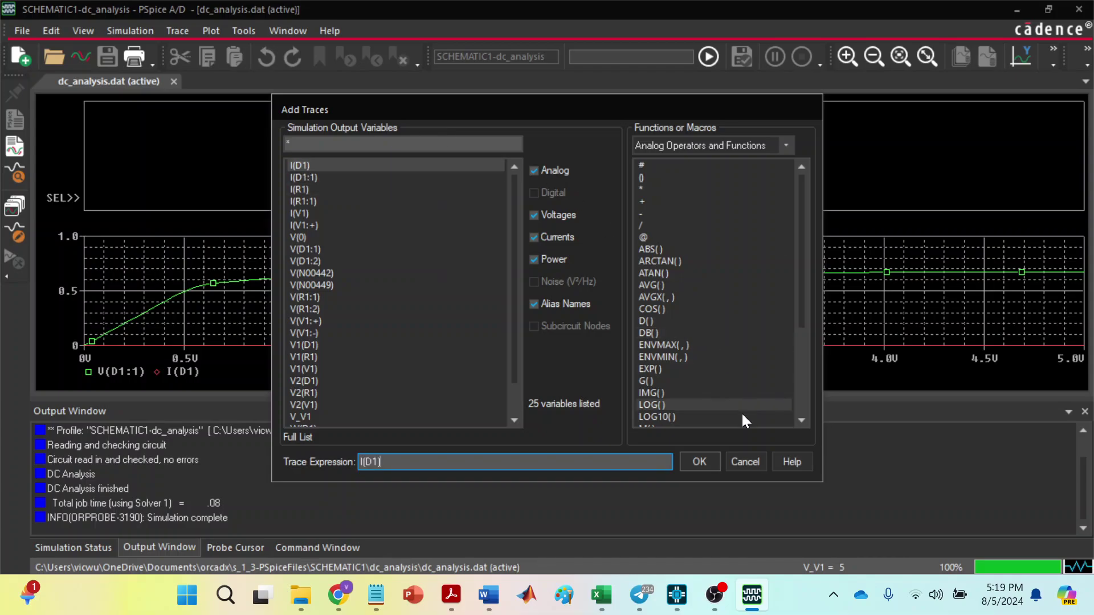